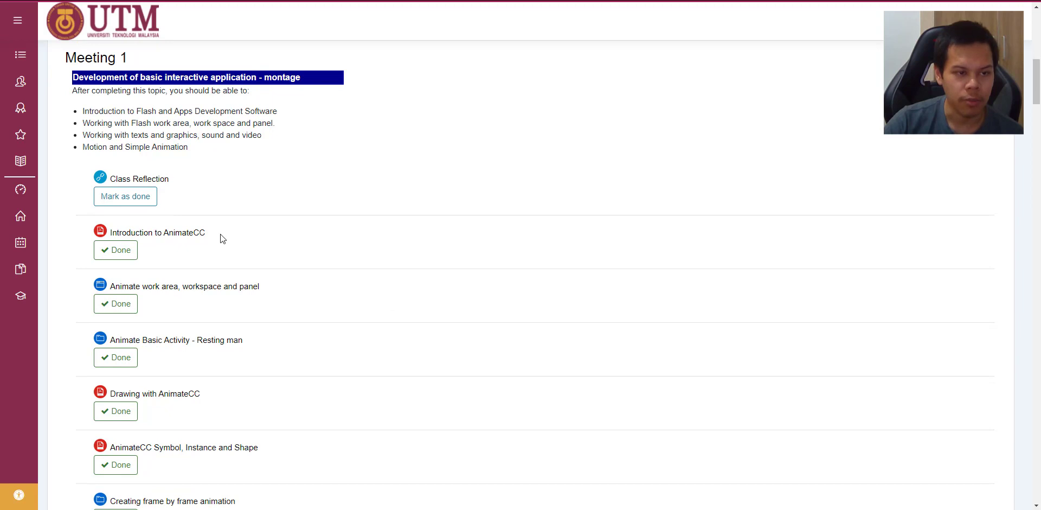
Open the "Animate Basic Activity - Resting man" activity from the Meeting 1 section of the course page
left_click_drag(221, 238, 121, 234)
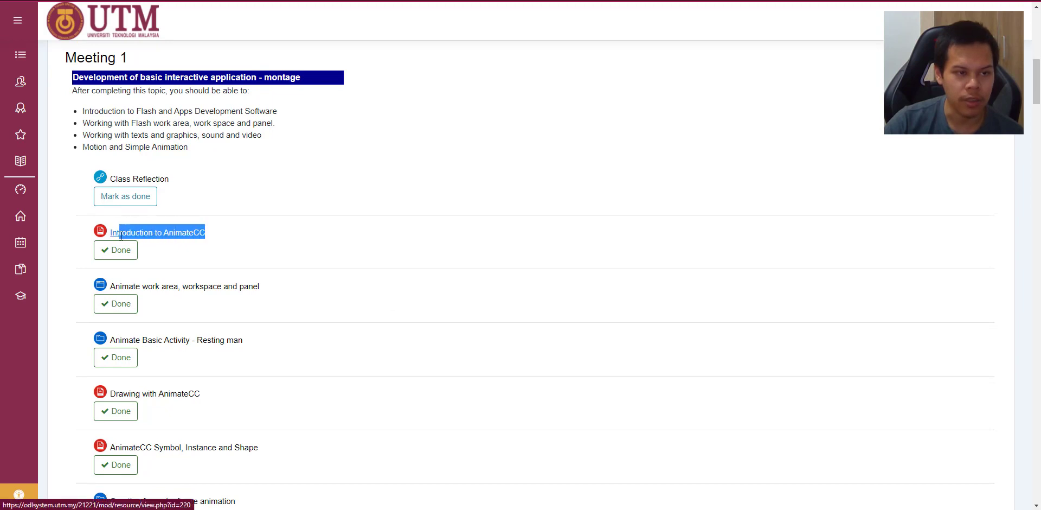
left_click(333, 280)
scroll(334, 281, "down", 2)
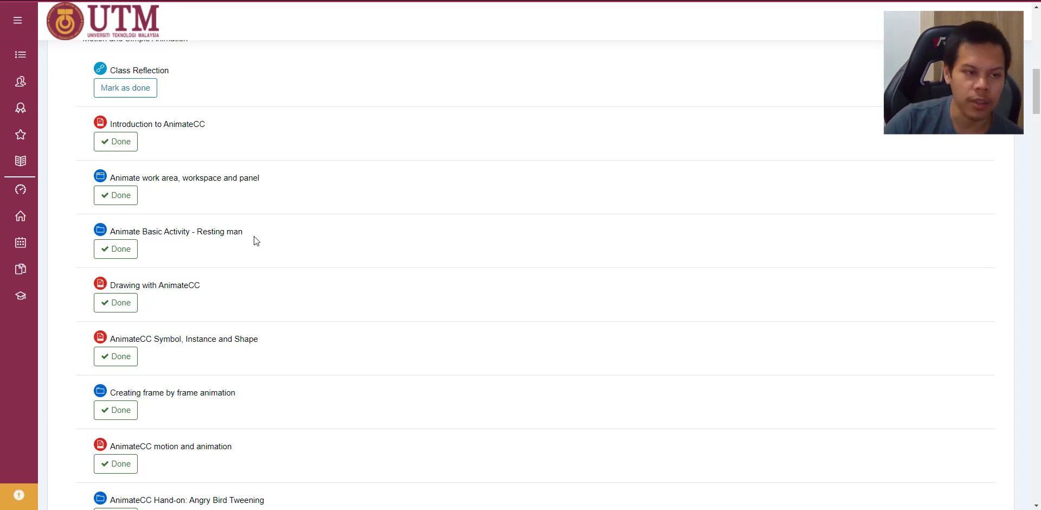
left_click(181, 239)
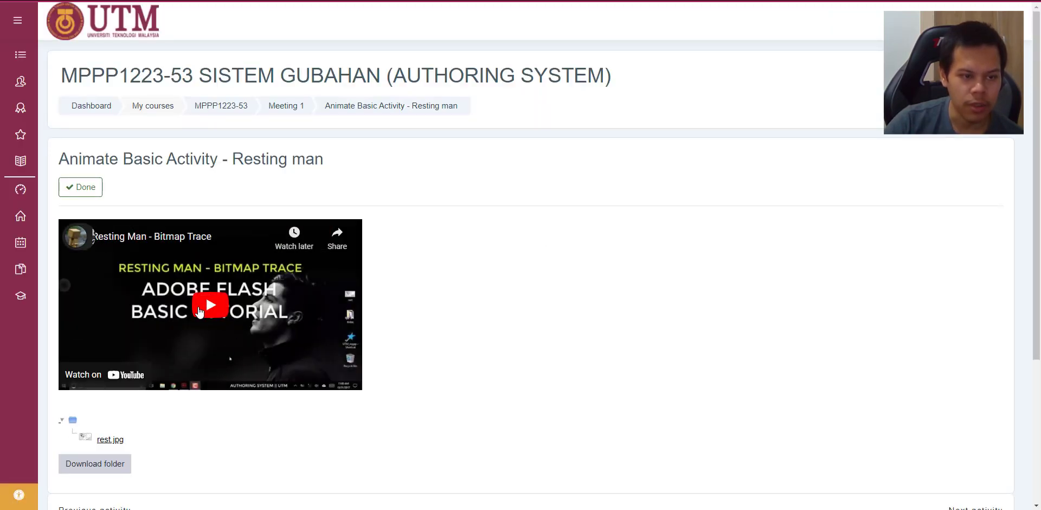
Play the "Resting Man - Bitmap Trace" video full screen, skip through it to the end and return to the activity page
left_click(209, 305)
left_click(345, 378)
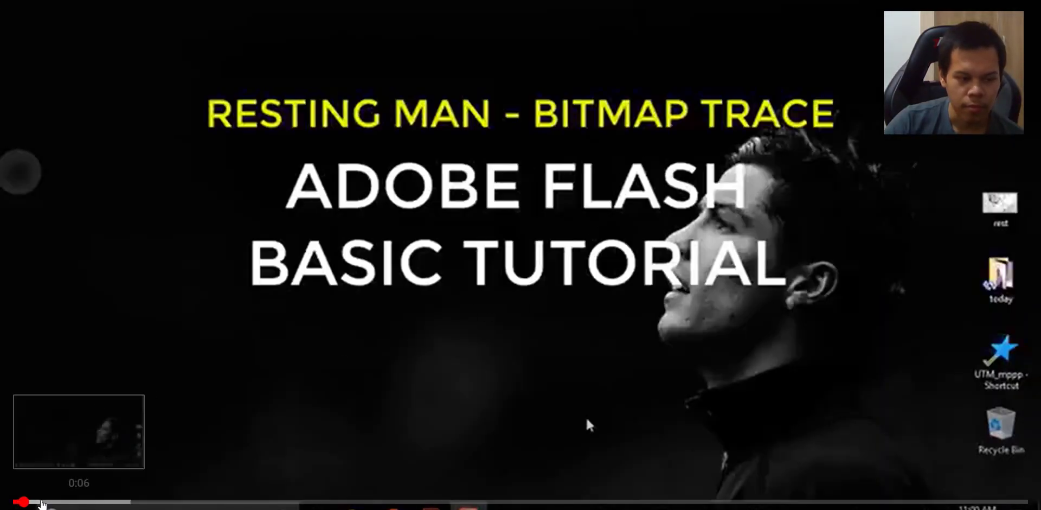
left_click(78, 503)
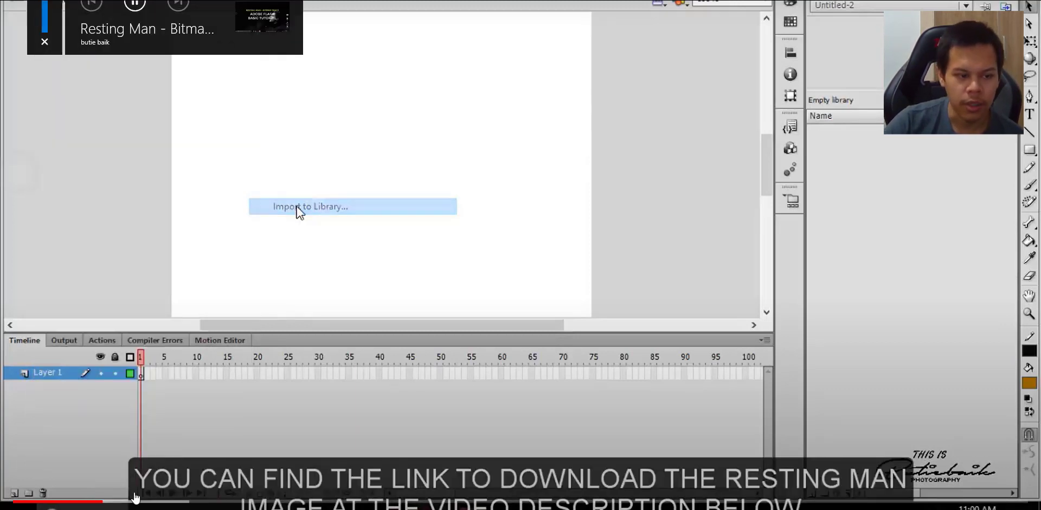
left_click(132, 503)
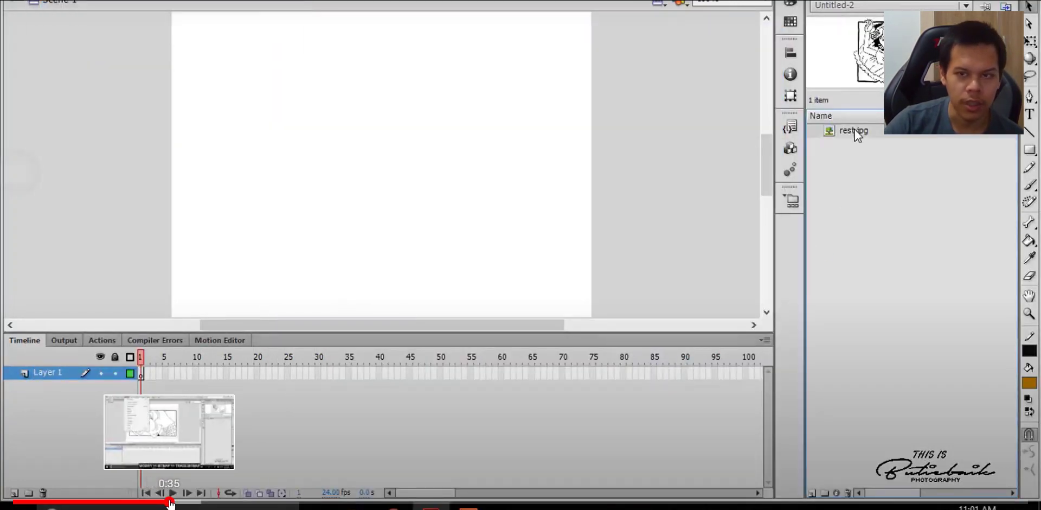
left_click(172, 503)
left_click(202, 503)
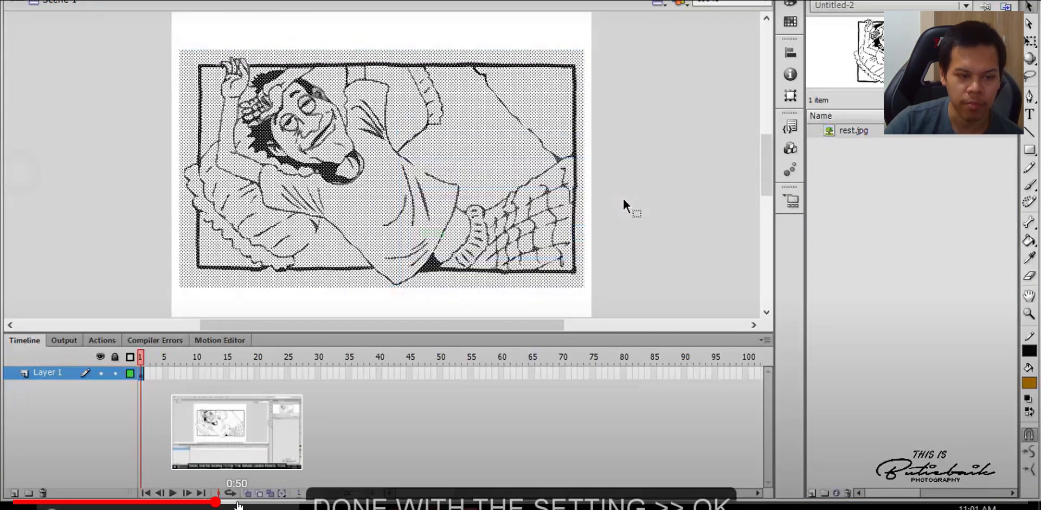
left_click(241, 503)
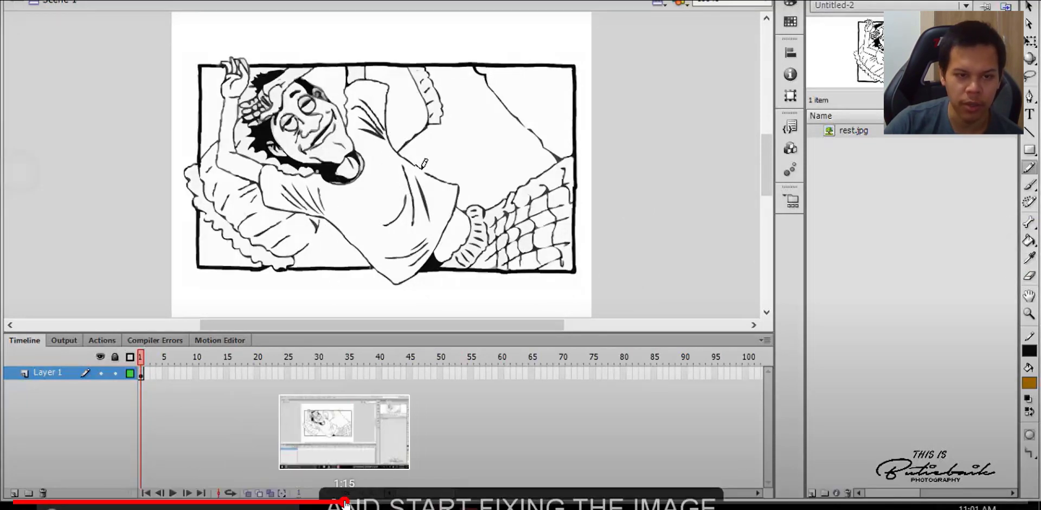
left_click(346, 502)
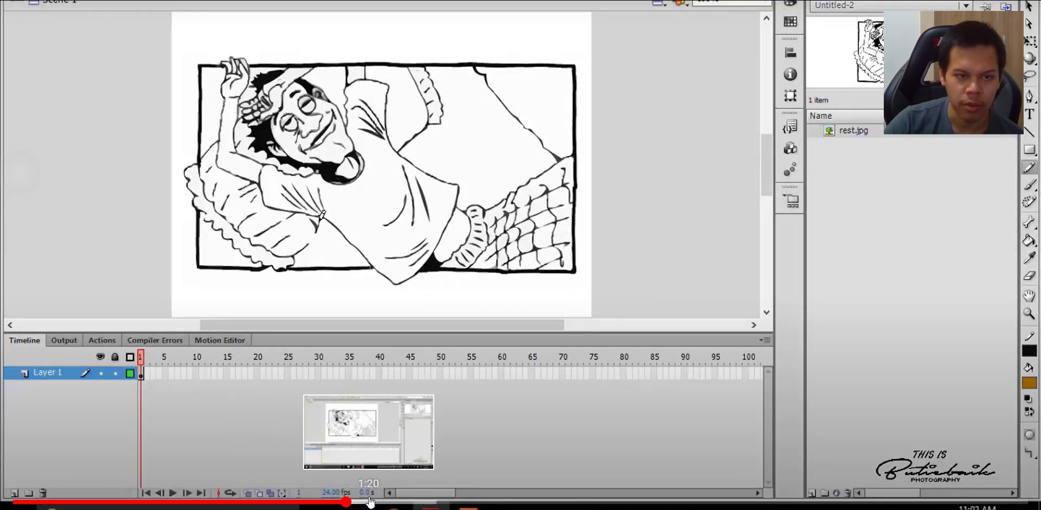
left_click(411, 502)
left_click(492, 502)
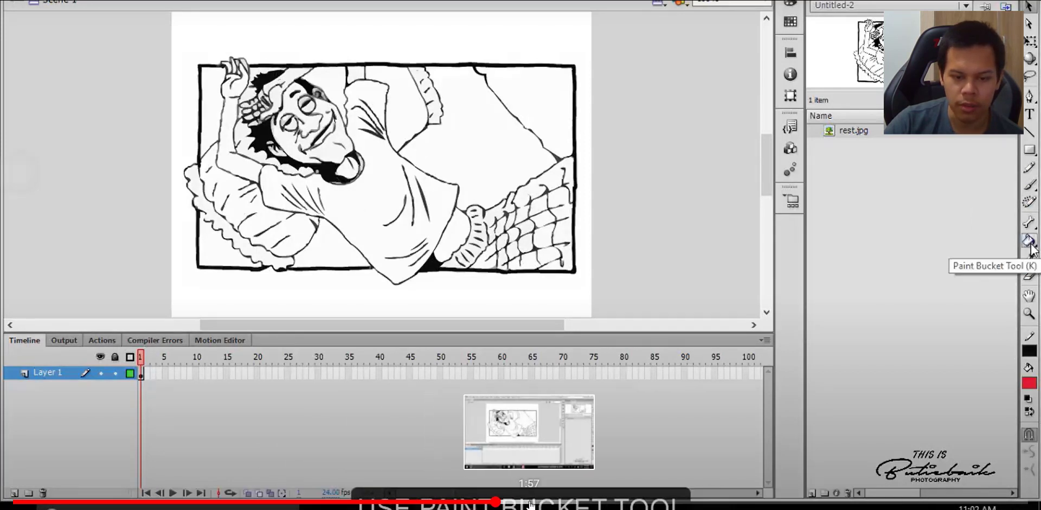
left_click(560, 502)
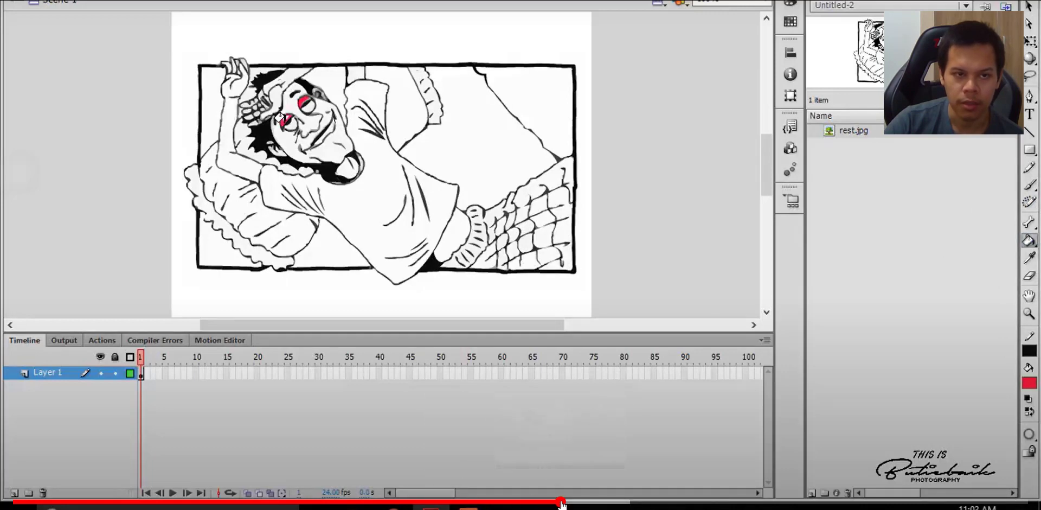
left_click(623, 502)
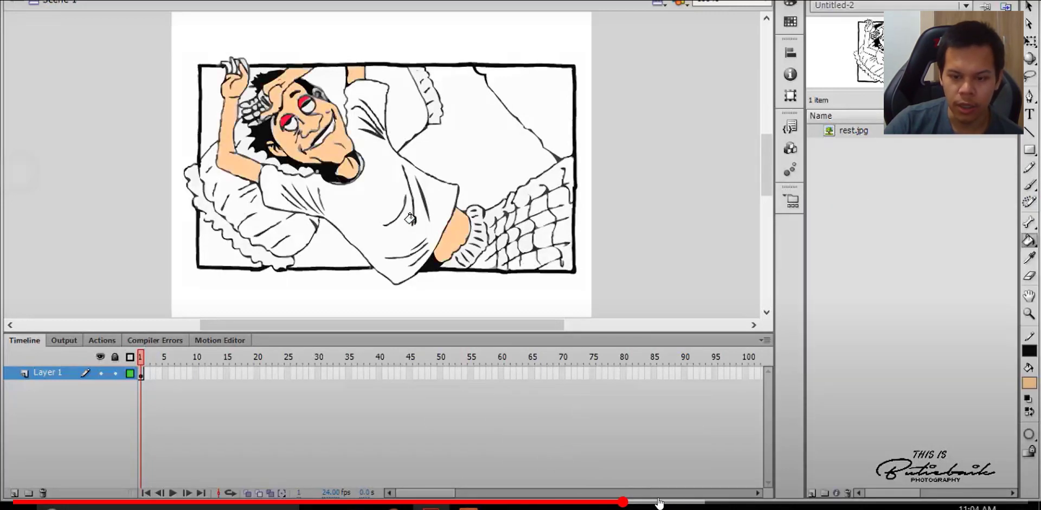
left_click(780, 502)
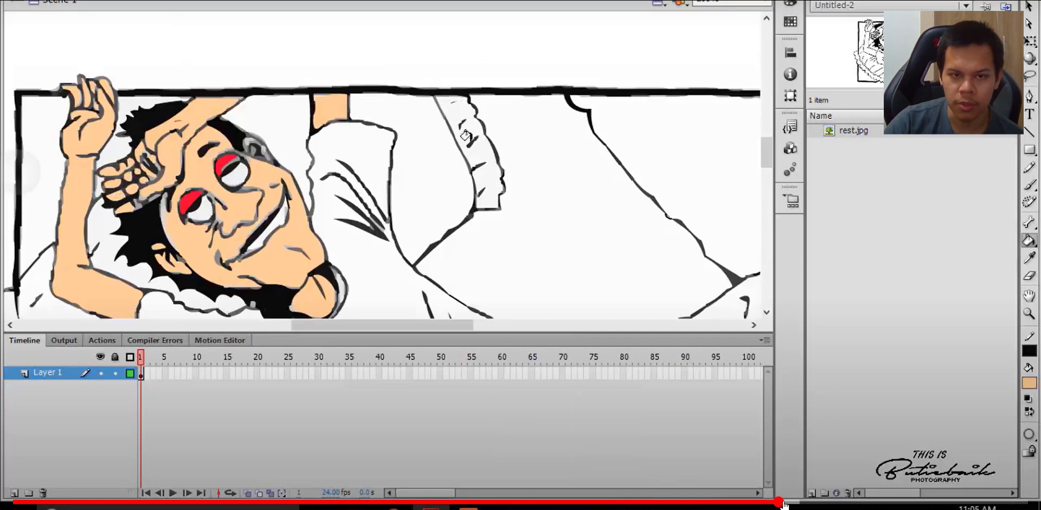
left_click(841, 502)
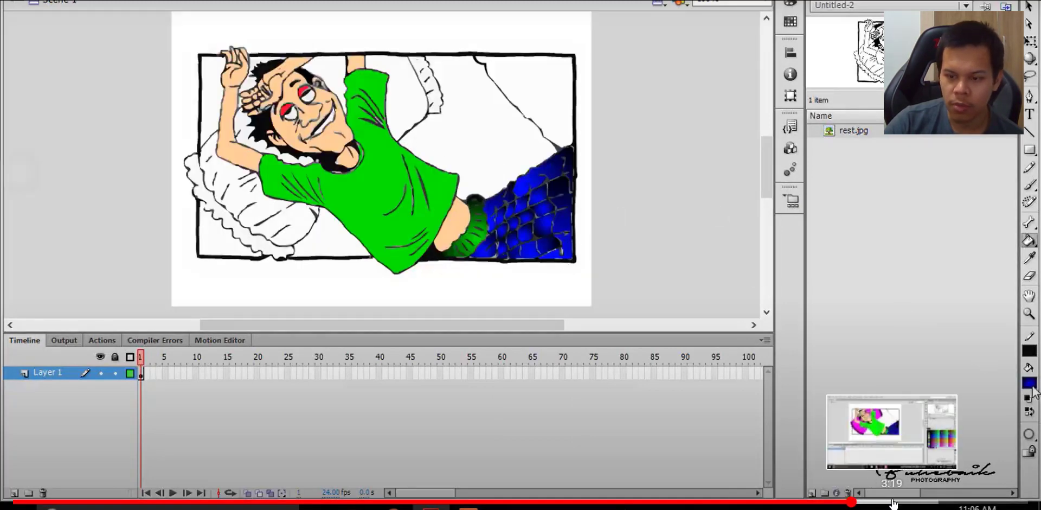
left_click(892, 502)
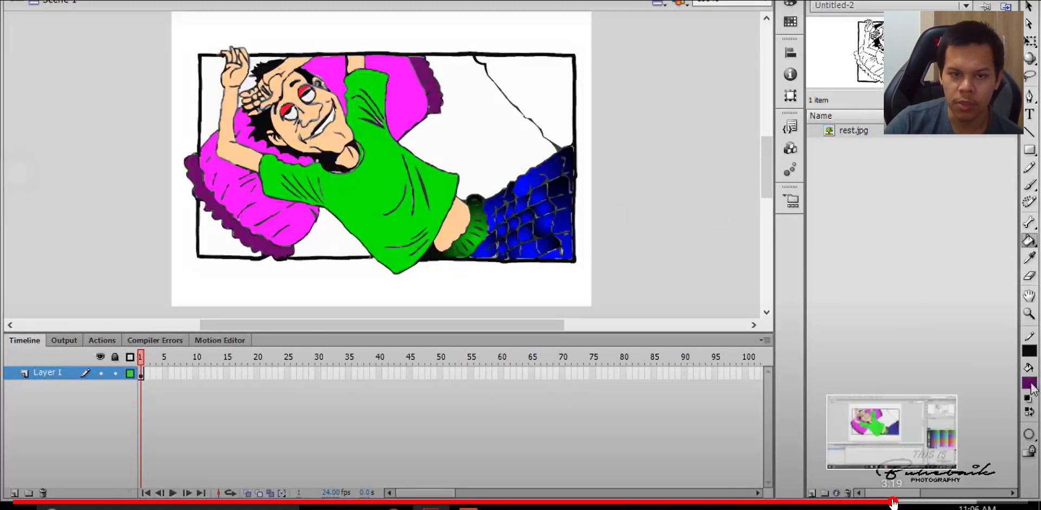
left_click(928, 502)
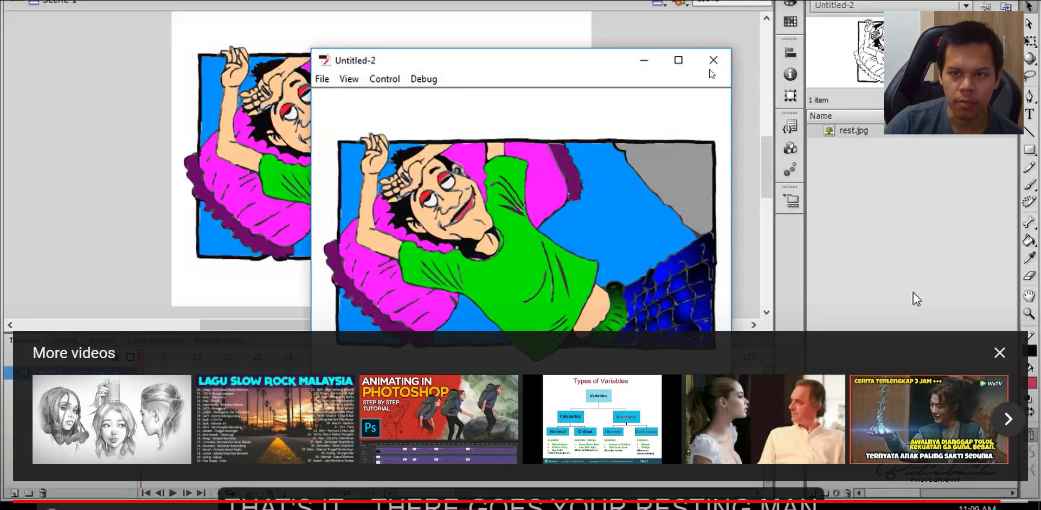
key("space")
key("Escape")
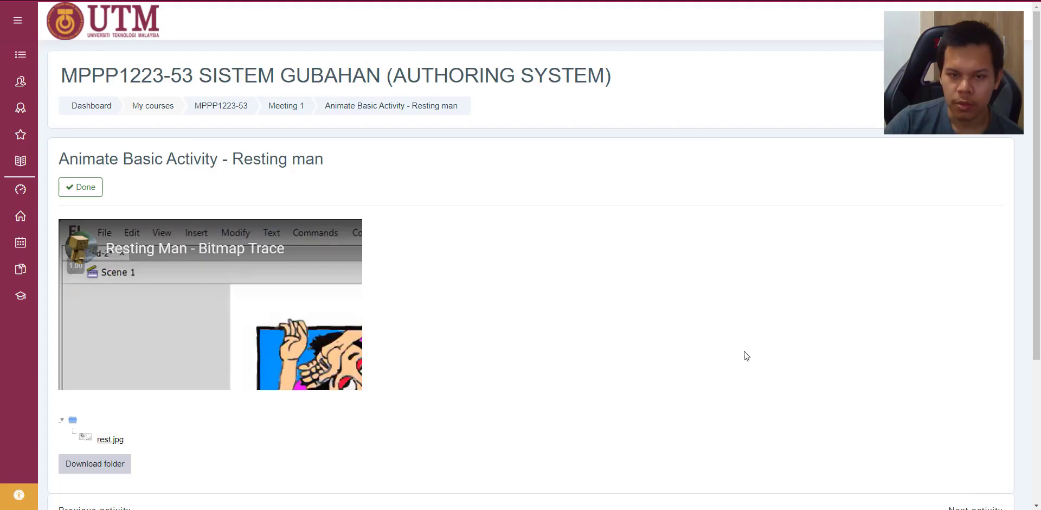
Locate rest.jpg in the activity's folder, view the desktop copy of the picture and close the photo viewer
scroll(396, 347, "down", 2)
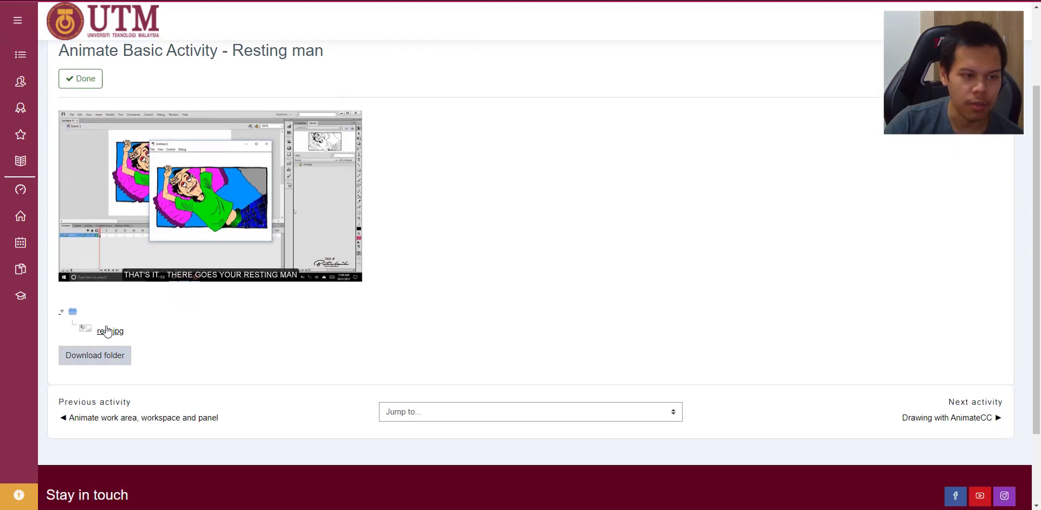
mouse_move(155, 222)
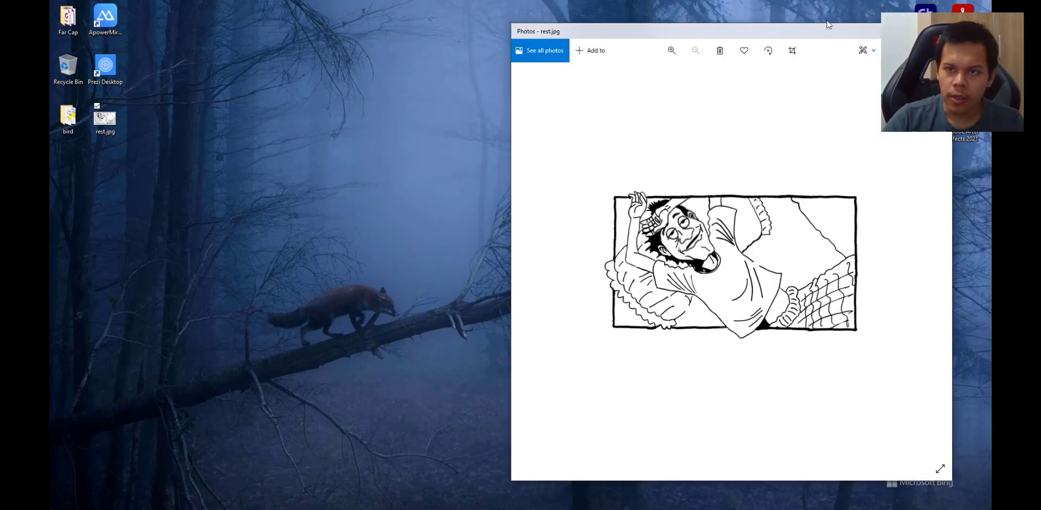
left_click_drag(829, 24, 445, 29)
left_click(555, 35)
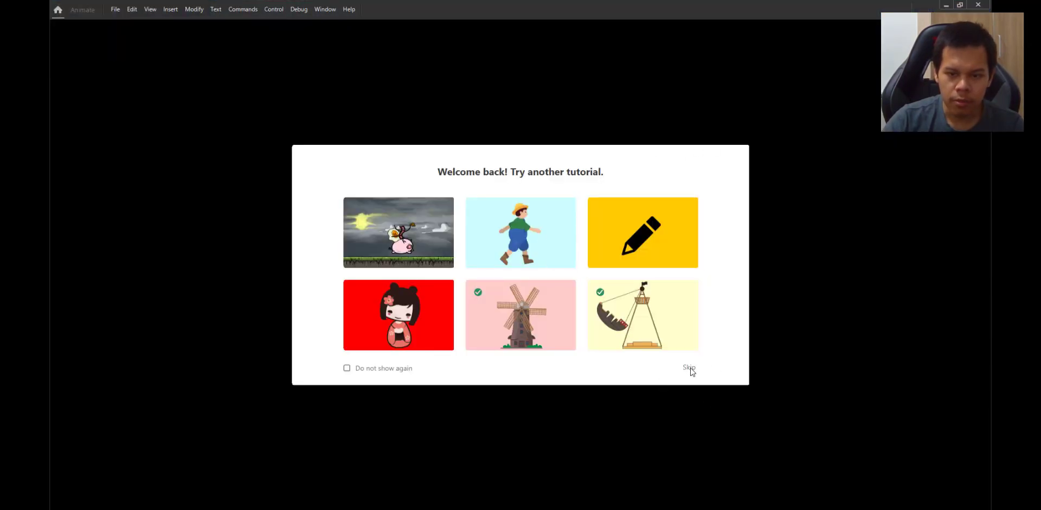
In Adobe Animate, skip the tutorial offer, create a new Canvas document and show its properties
left_click(690, 368)
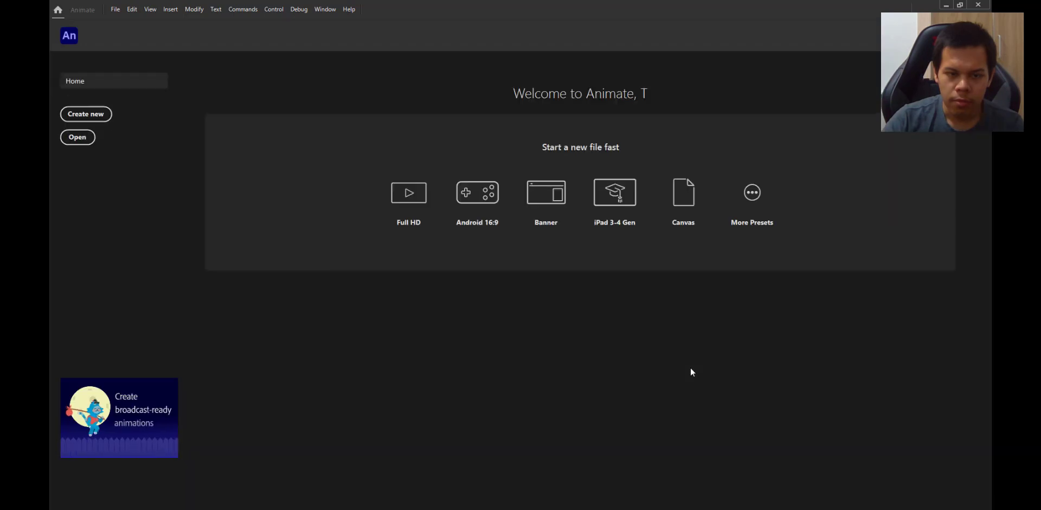
left_click(691, 207)
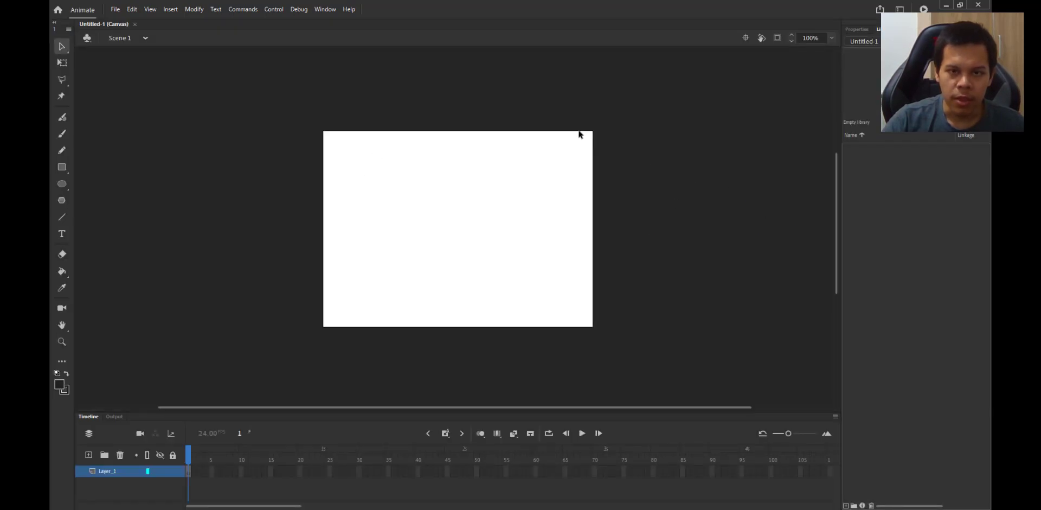
left_click(856, 29)
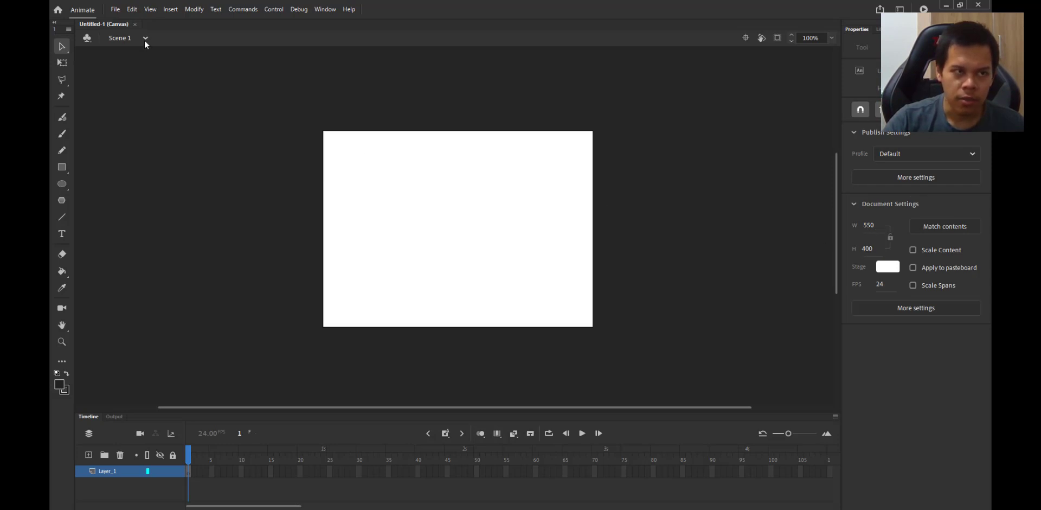
Import rest.jpg from the Desktop folder directly to the stage
left_click(116, 14)
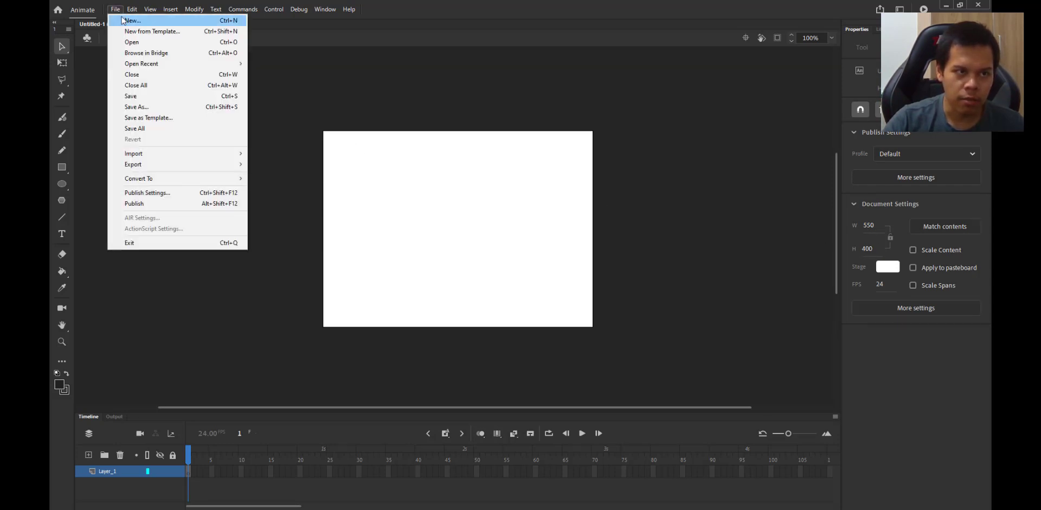
mouse_move(190, 156)
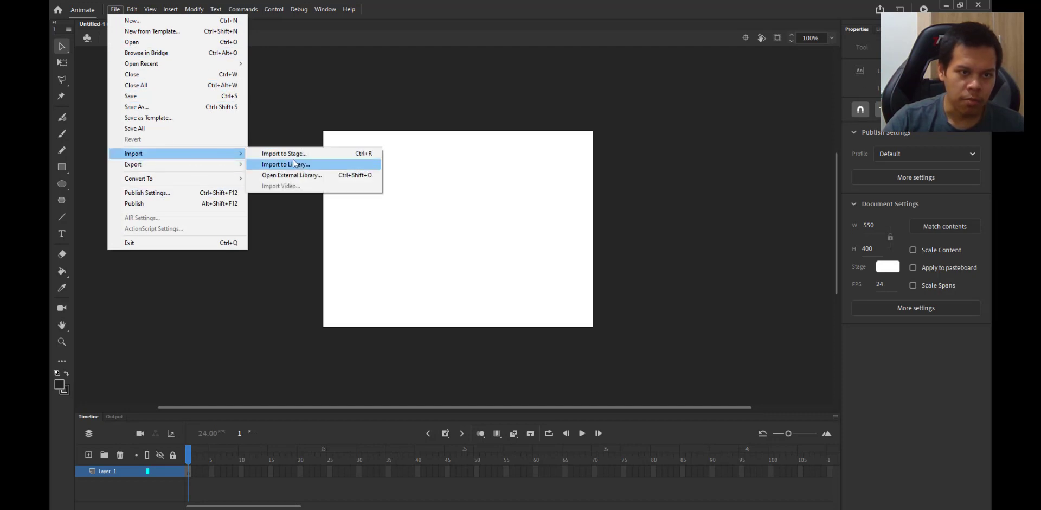
left_click(333, 156)
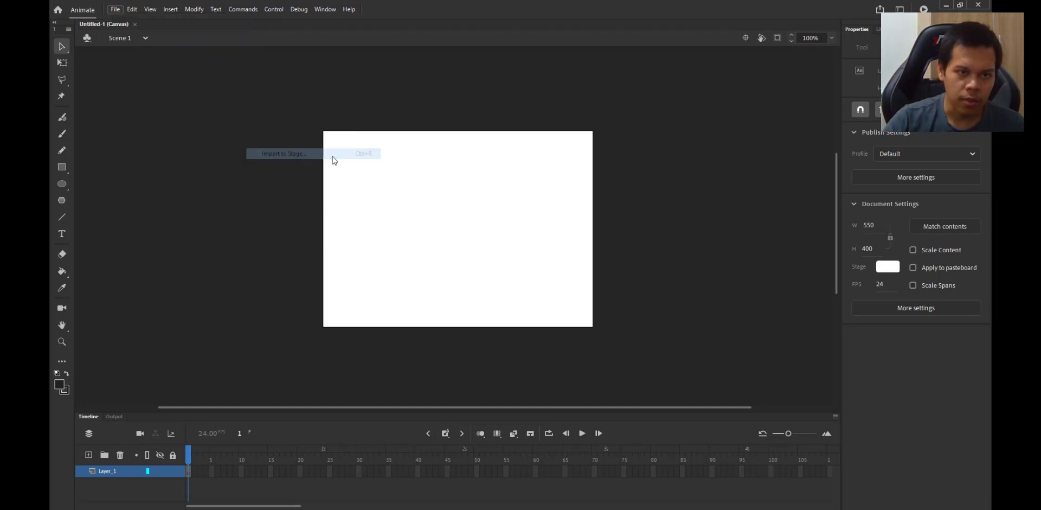
left_click(166, 94)
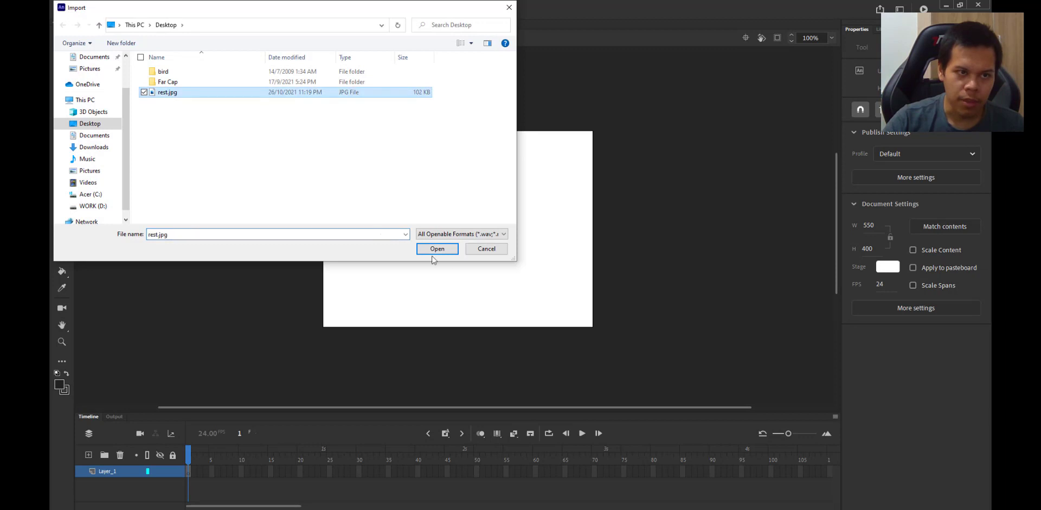
left_click(444, 252)
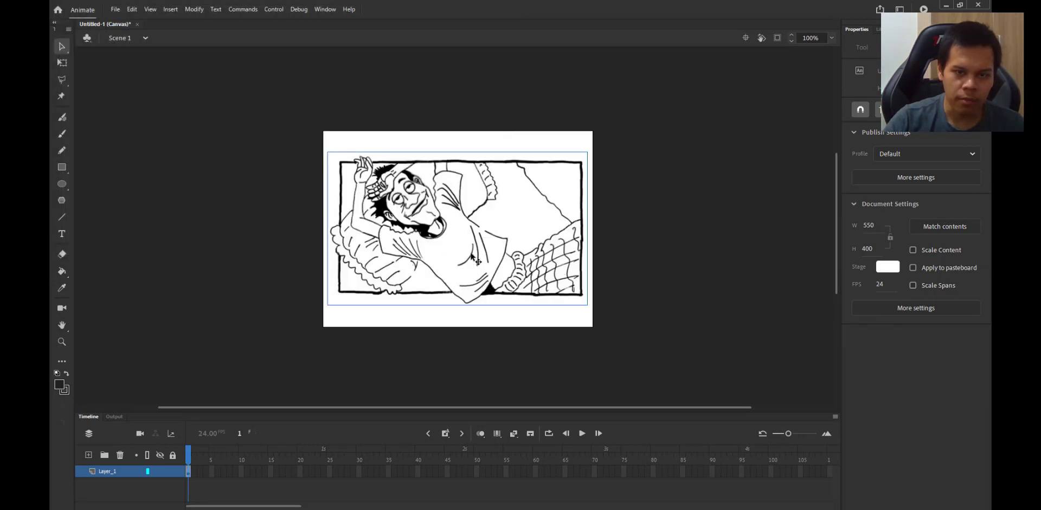
Trace the imported bitmap with color threshold 100, minimum area 8 pixels, and Normal corner threshold and curve fit
left_click(194, 9)
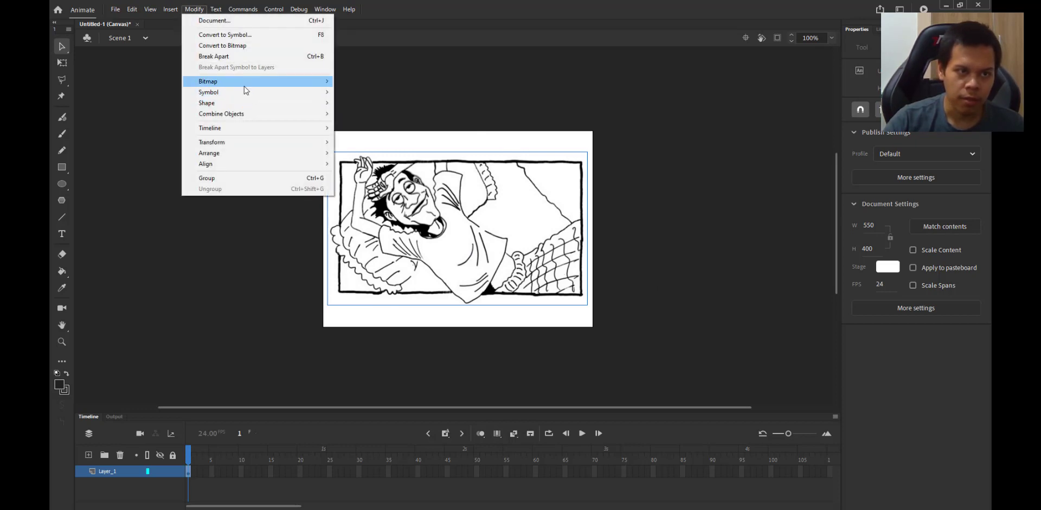
mouse_move(246, 90)
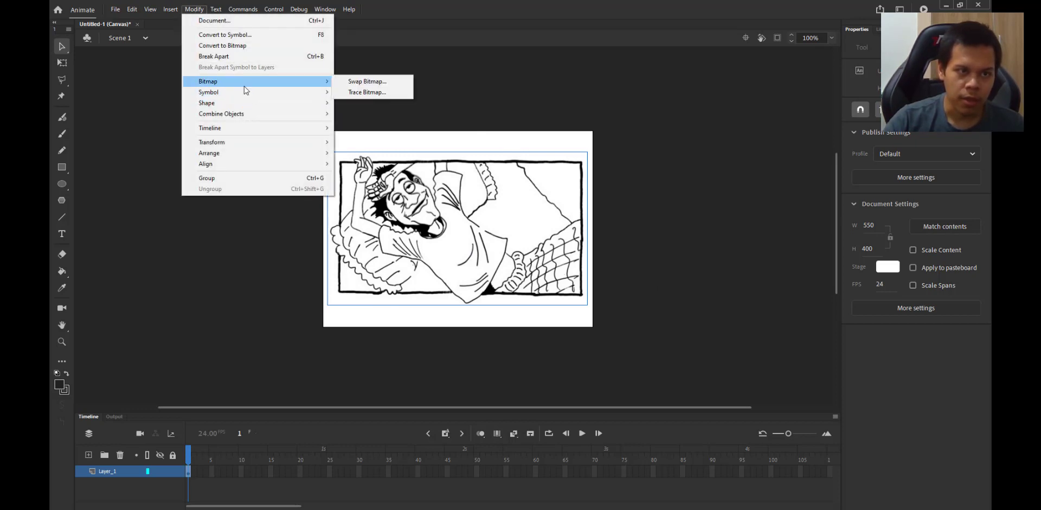
left_click(401, 93)
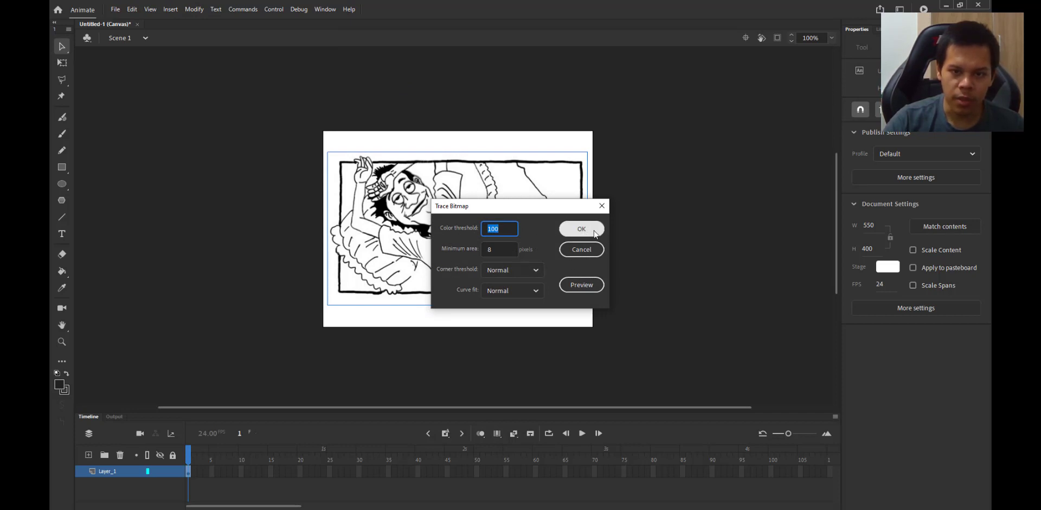
left_click(595, 231)
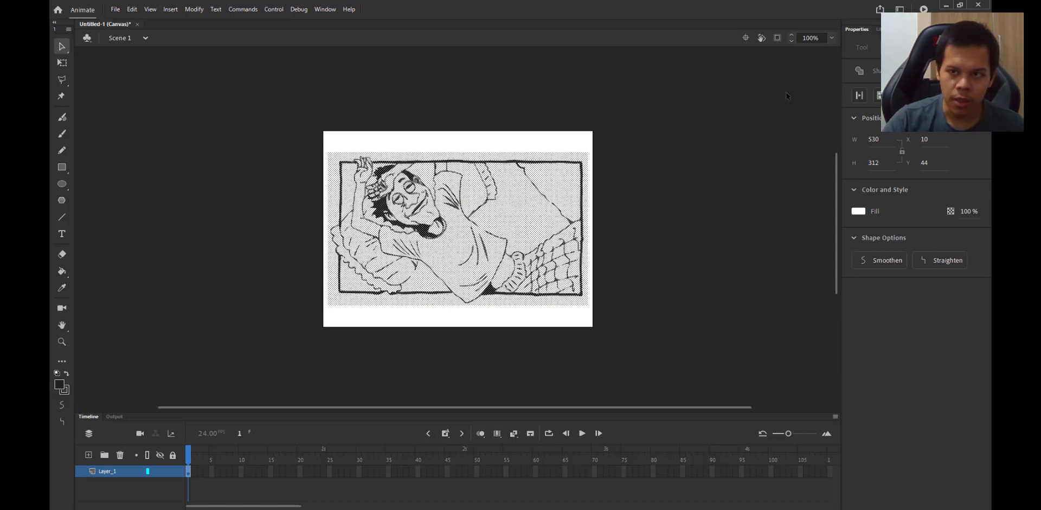
Show the stage at 200% and clear the selection from the traced drawing
left_click(831, 38)
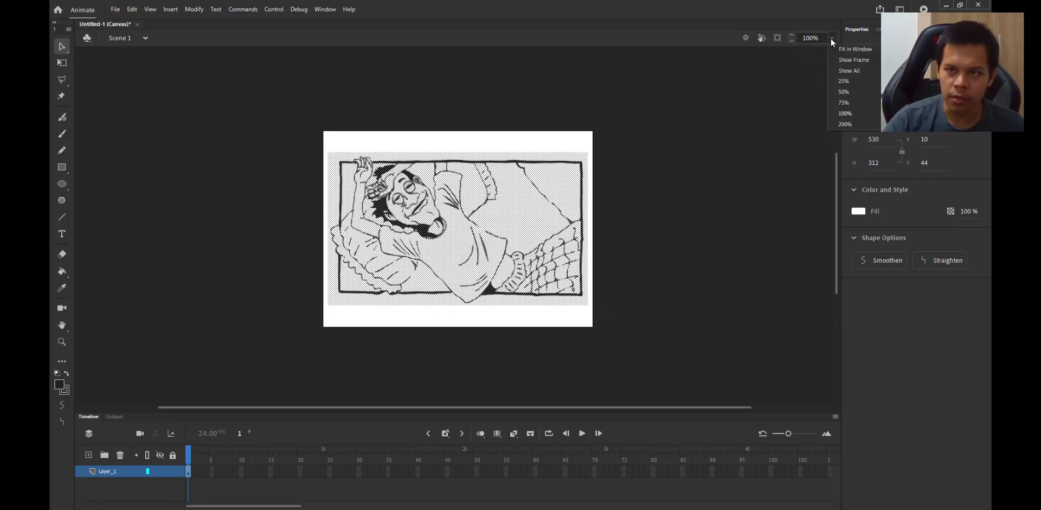
left_click(846, 124)
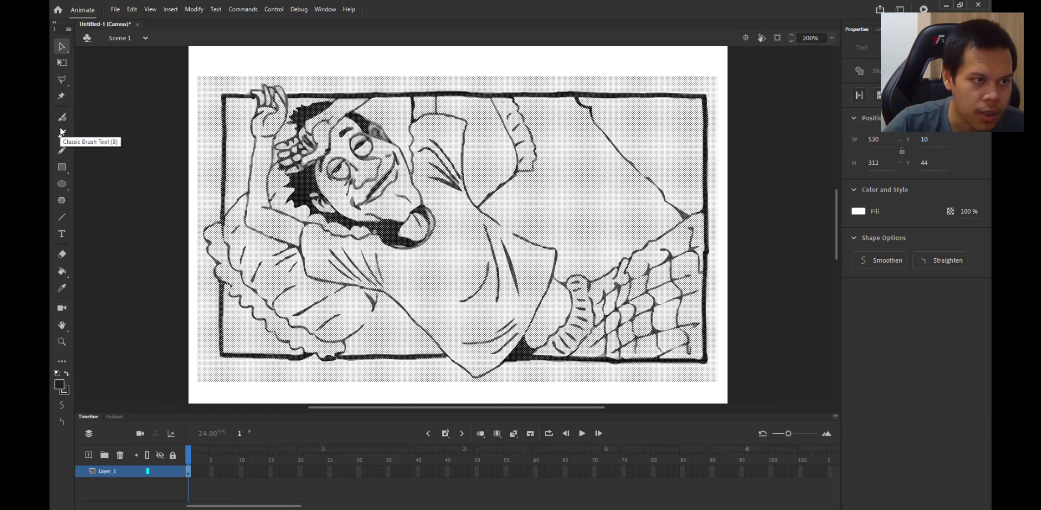
left_click(63, 151)
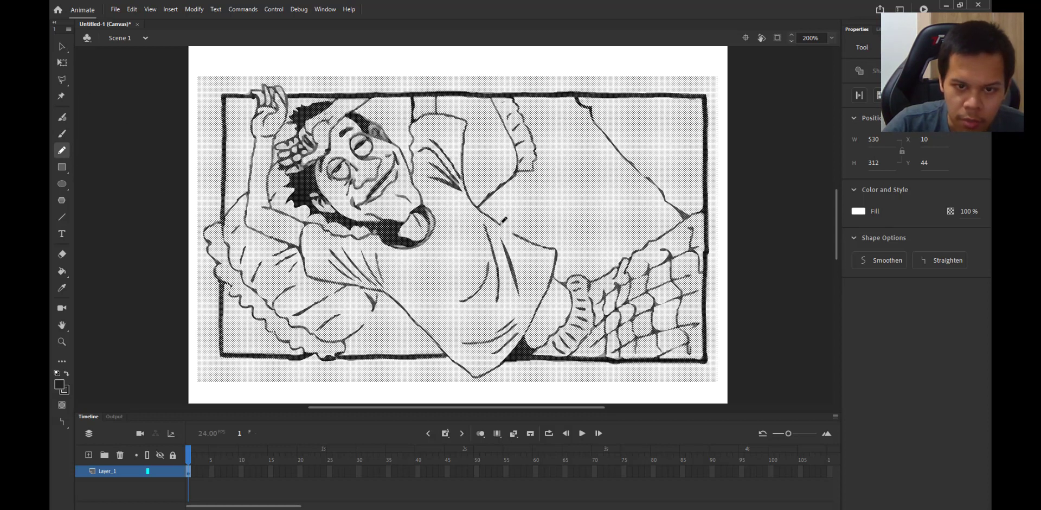
left_click(503, 220)
key("Escape")
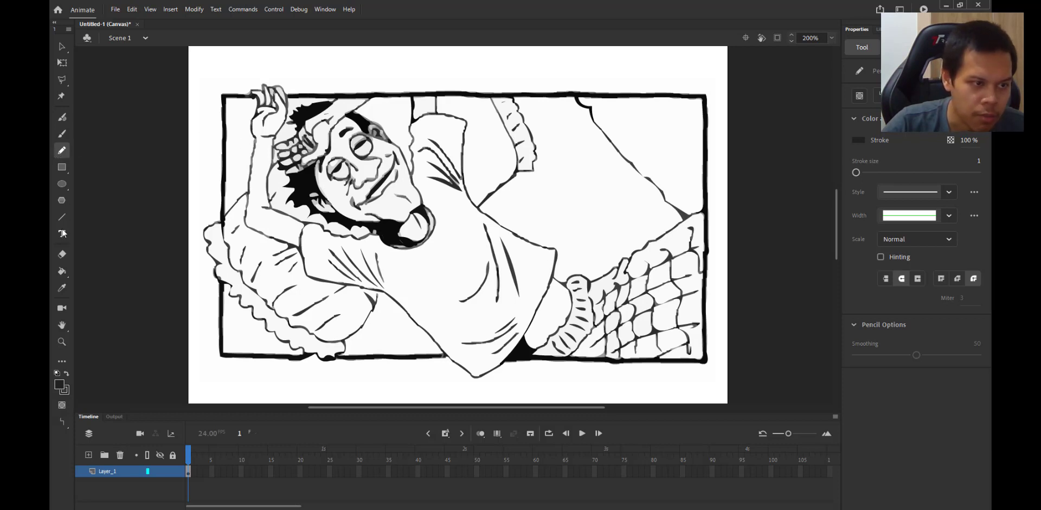
Fill the raised arm, hand and fingers with a light orange skin tone using the Paint Bucket, undoing any fill that lands on the background
left_click(63, 273)
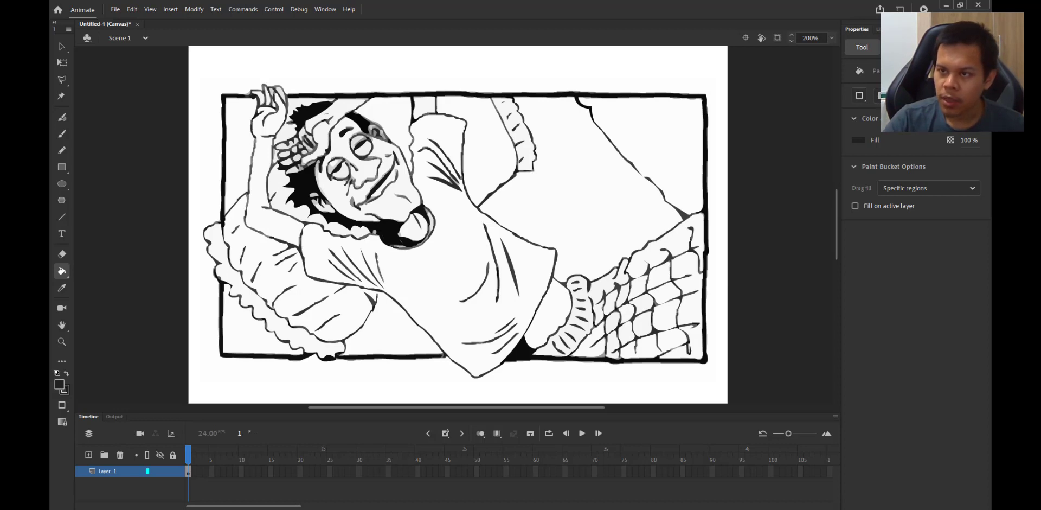
left_click(858, 138)
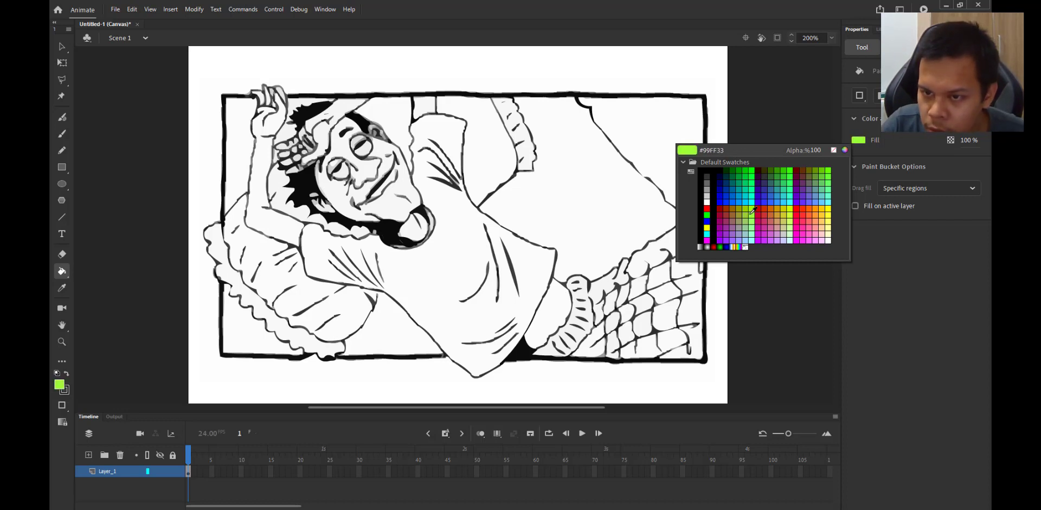
left_click(821, 223)
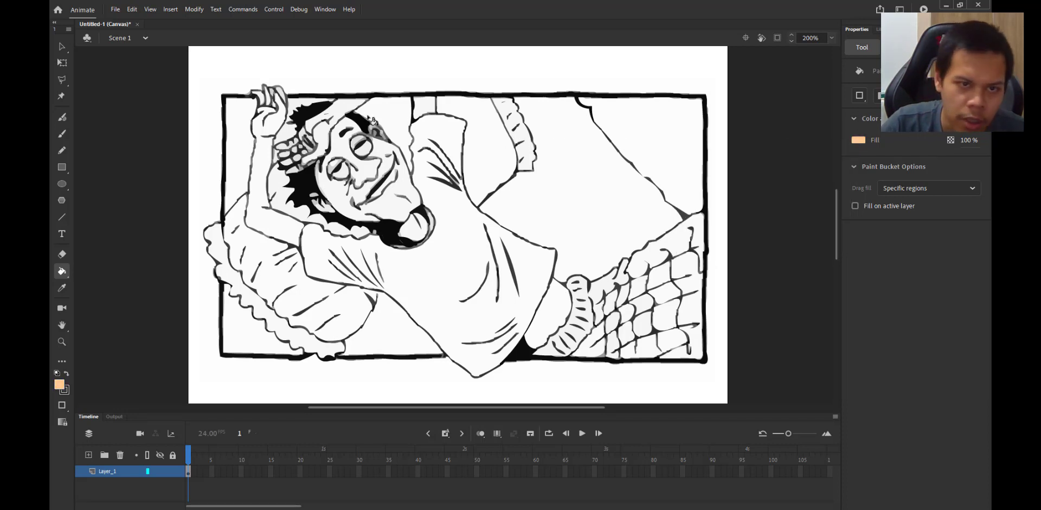
left_click(265, 224)
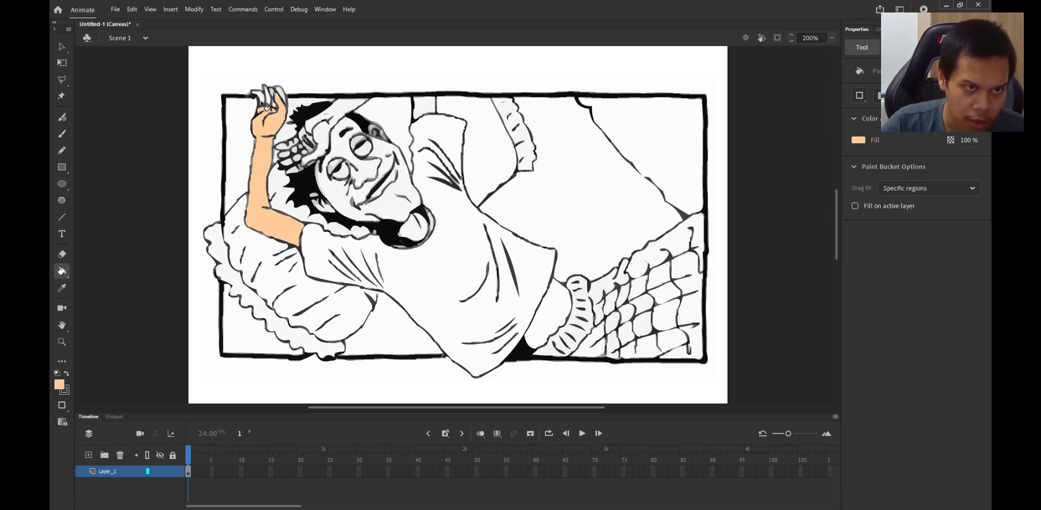
left_click(251, 88)
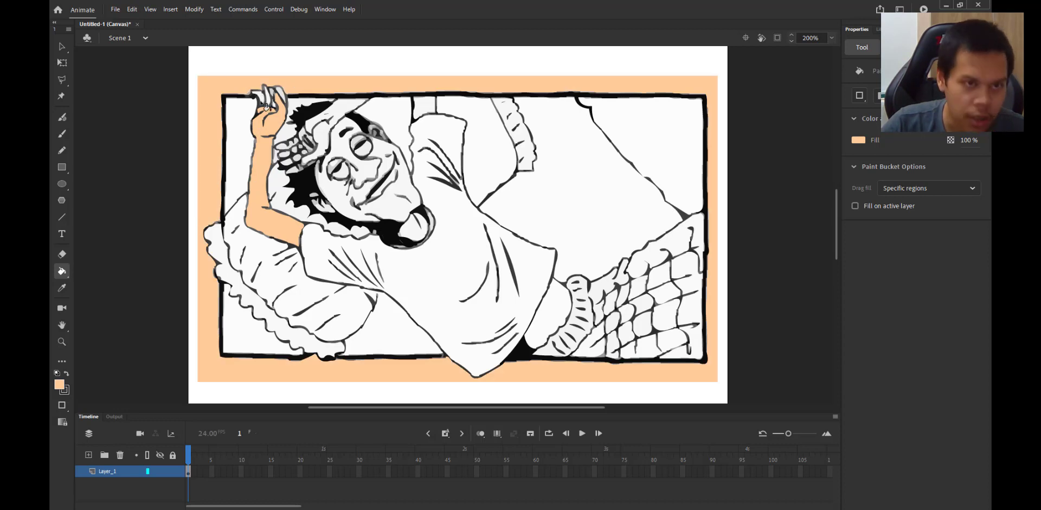
key("ctrl+z")
left_click(264, 90)
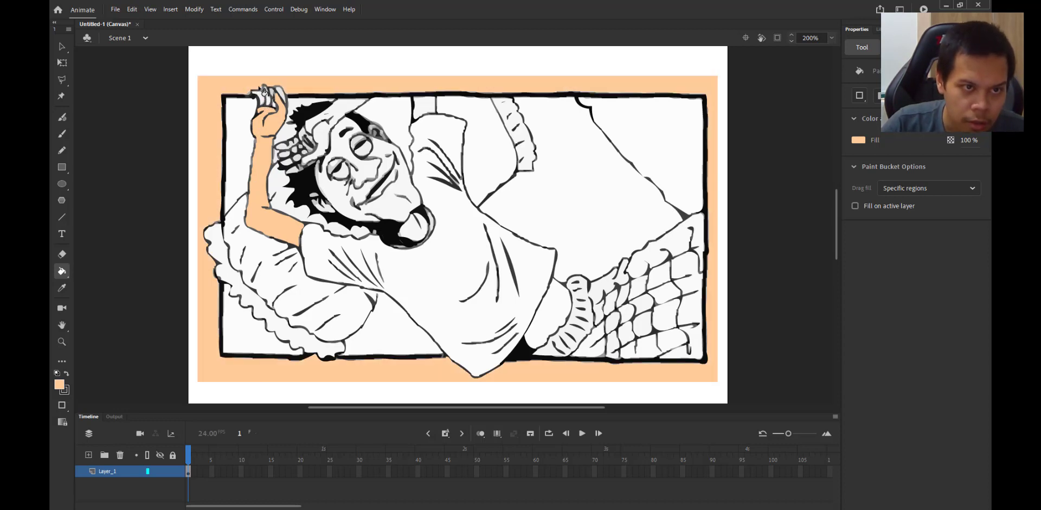
key("ctrl+z")
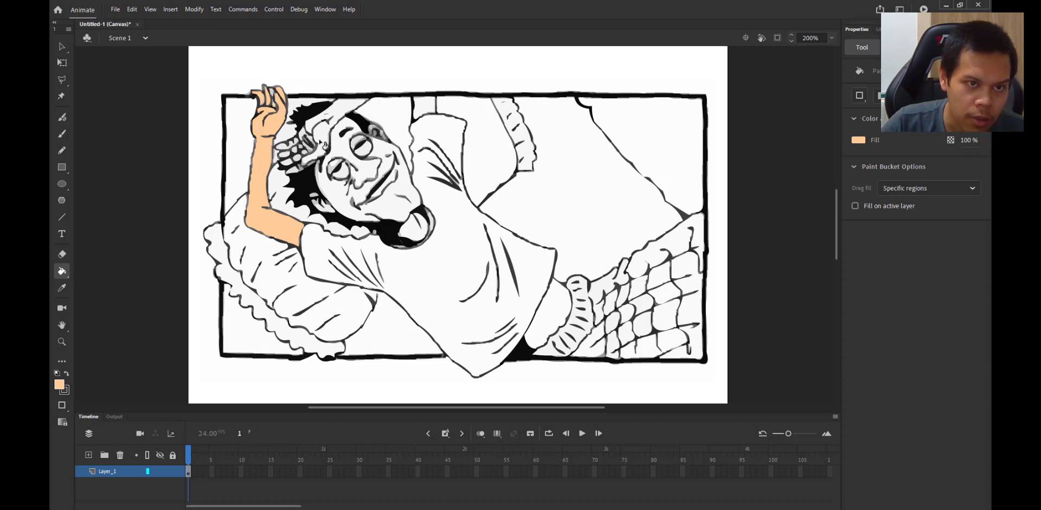
Fill the arm and hand resting on the forehead, including each separate finger segment, with the skin tone
left_click(315, 145)
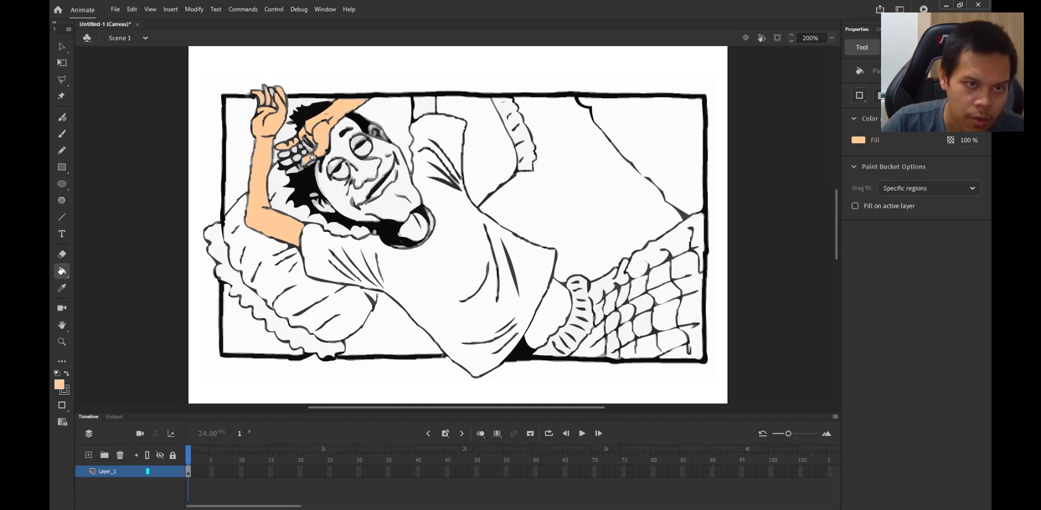
scroll(310, 162, "up", 4)
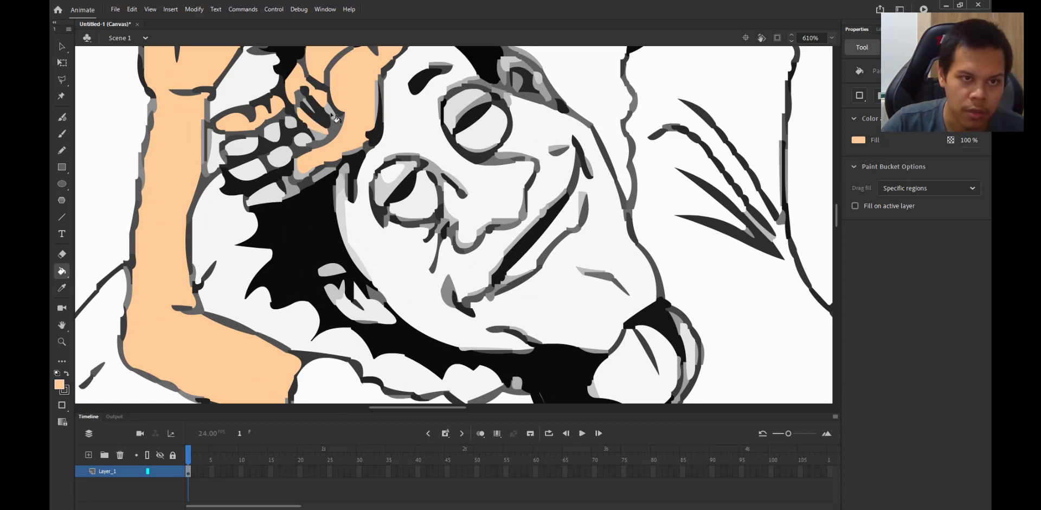
left_click(277, 160)
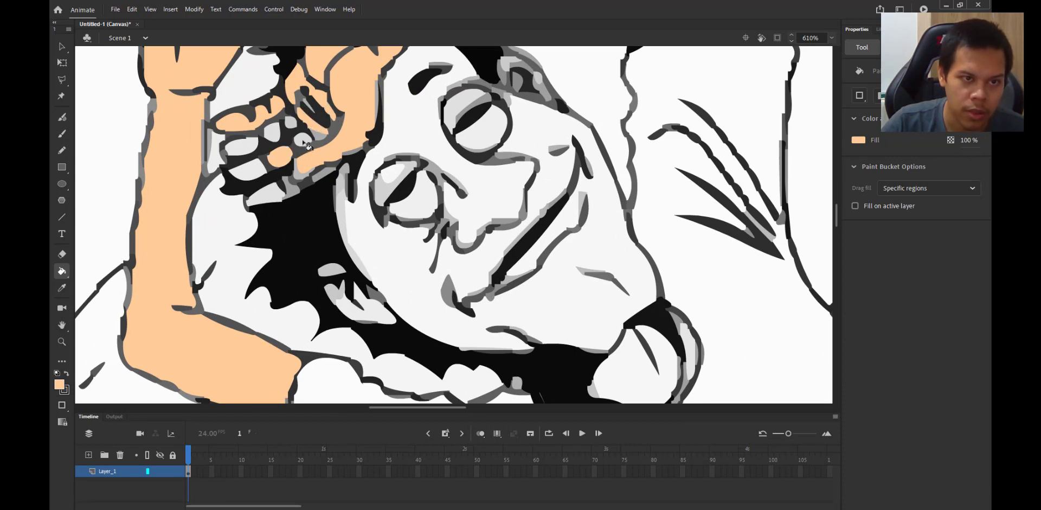
left_click(254, 172)
left_click(268, 194)
left_click(244, 149)
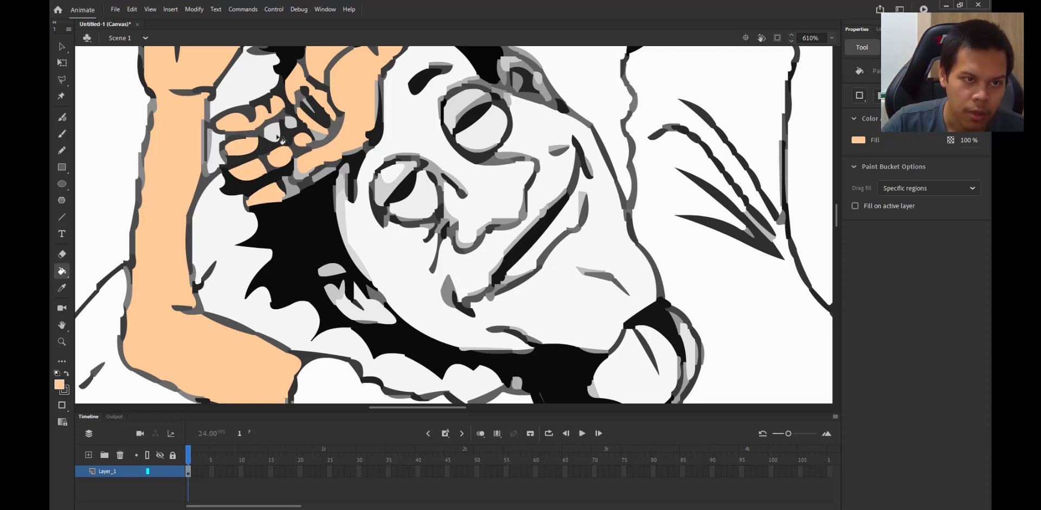
left_click(277, 138)
Fill the face, neck, main ear area, bare waist and the bit of arm above the far sleeve with the skin tone
left_click(418, 139)
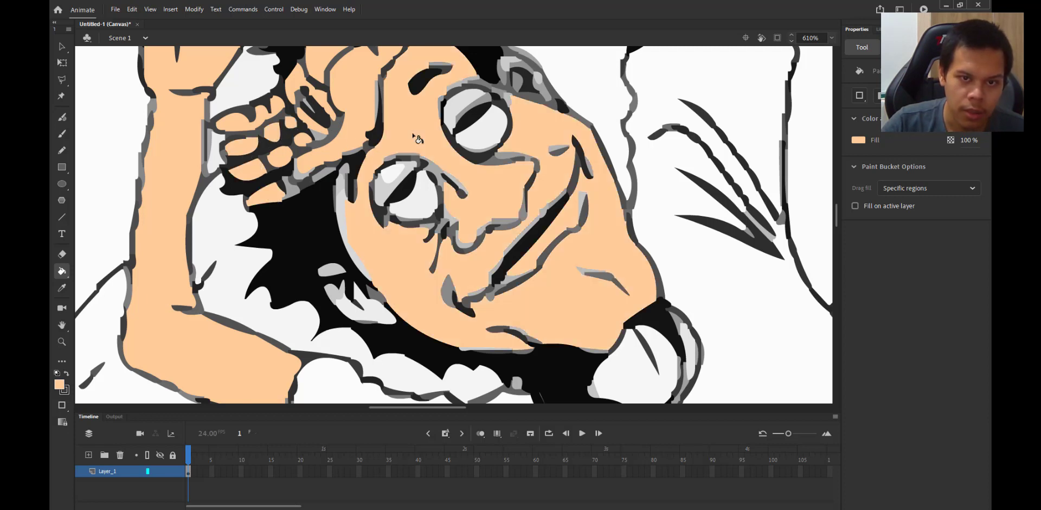
left_click(374, 310)
key("ctrl+minus")
key("ctrl+minus")
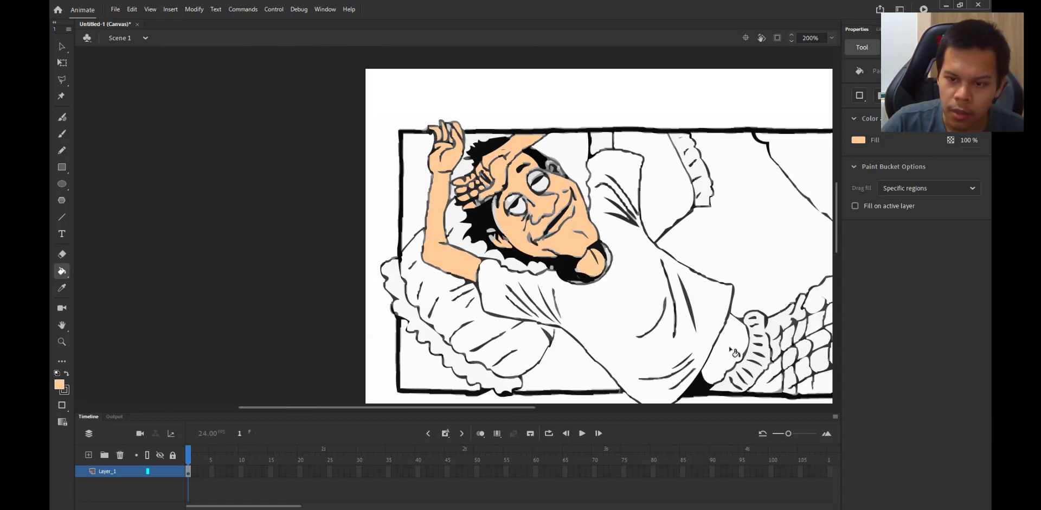
left_click(730, 350)
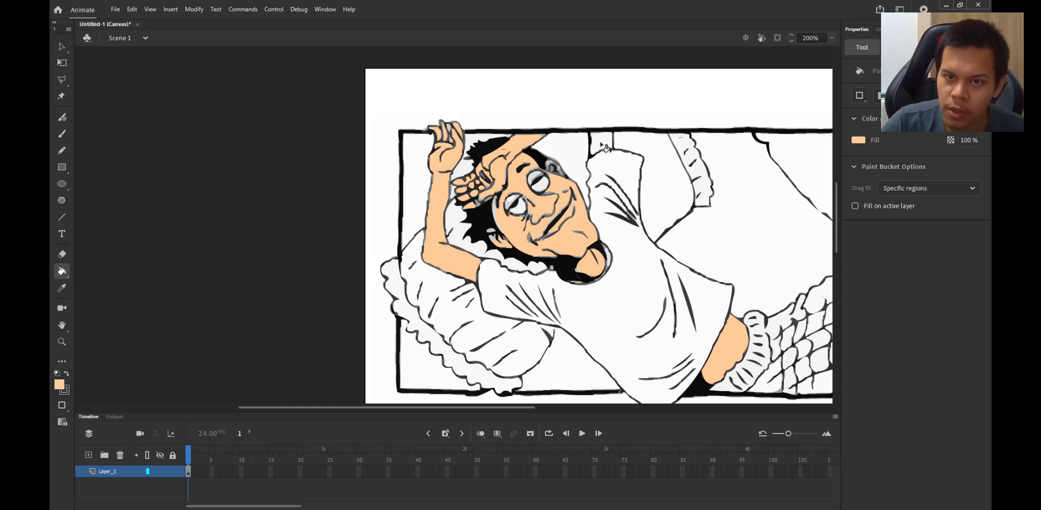
left_click(602, 145)
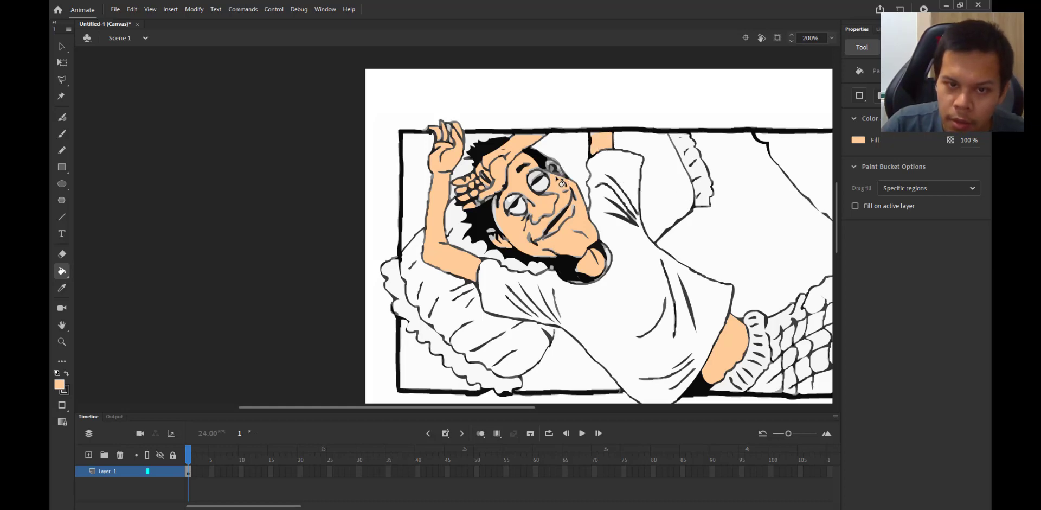
Fill the remaining small grey patches inside both ears and beside the forehead hand with the skin tone
scroll(521, 222, "up", 5)
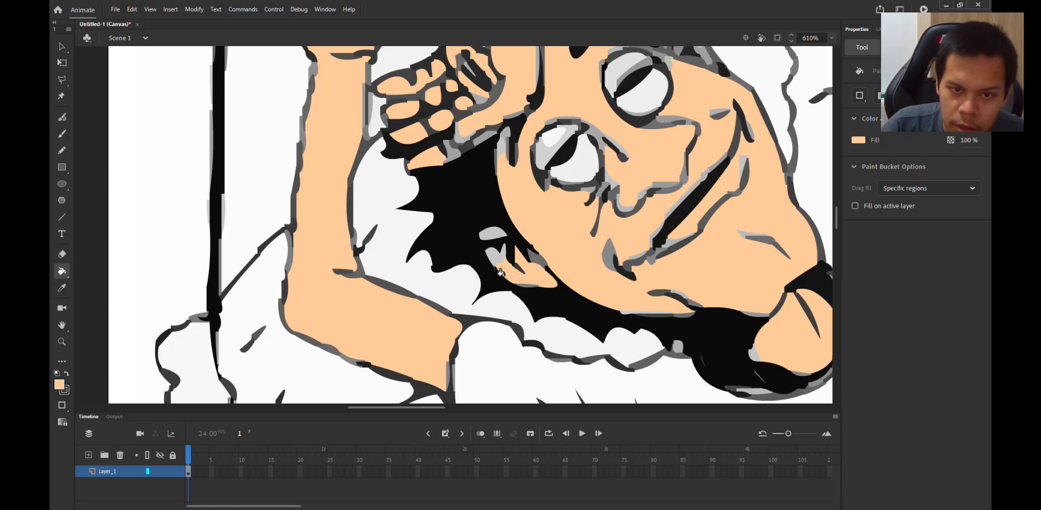
left_click(498, 261)
left_click(496, 235)
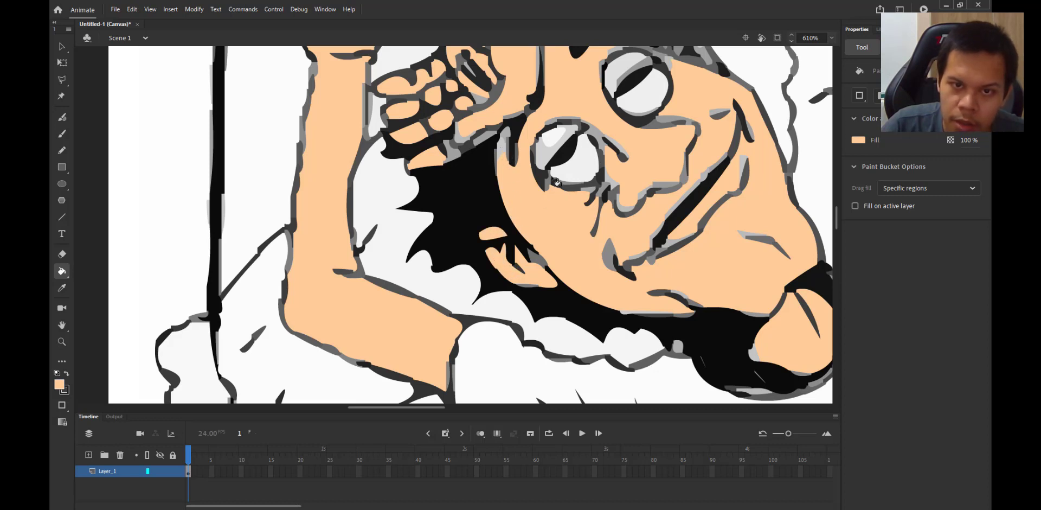
left_click(454, 156)
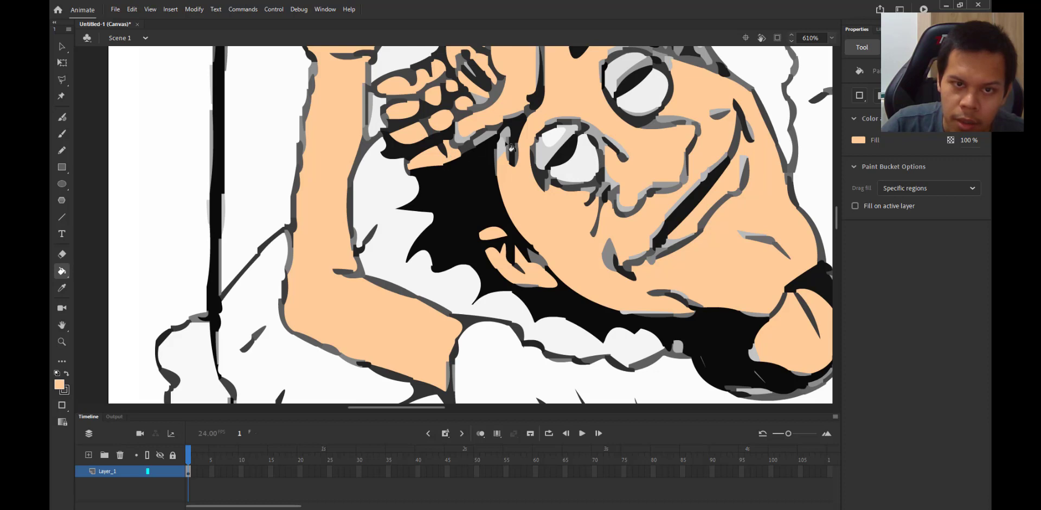
scroll(510, 146, "down", 3)
scroll(597, 86, "up", 5)
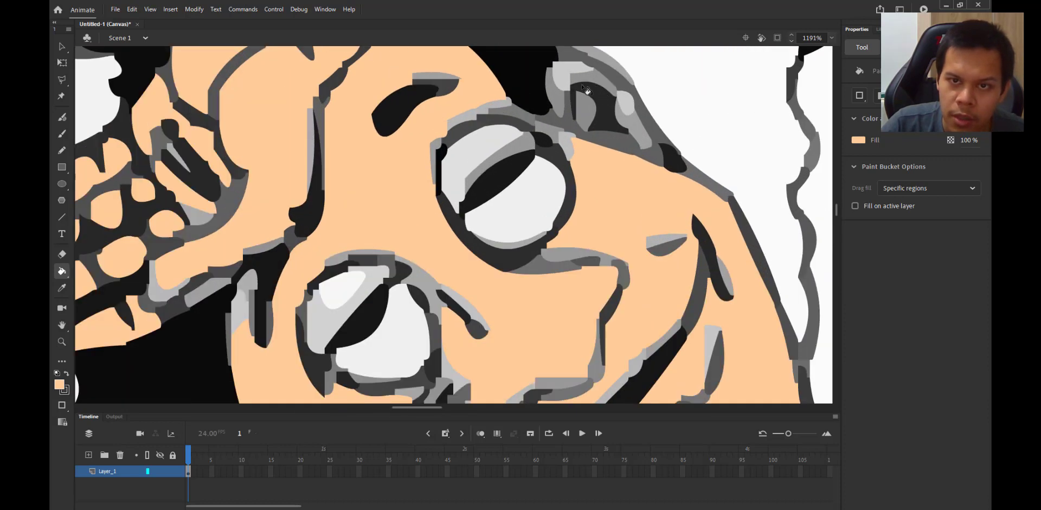
left_click(602, 81)
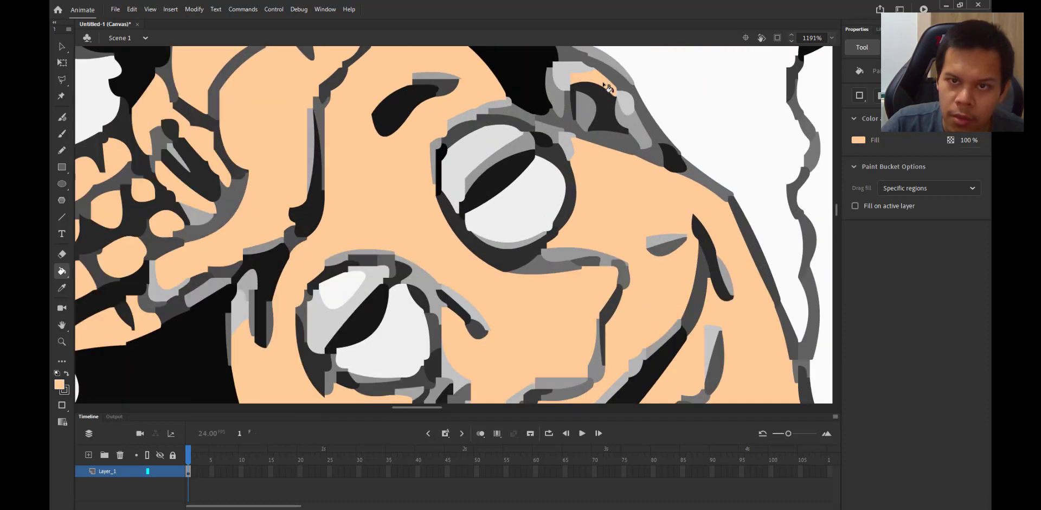
left_click(637, 132)
left_click(587, 114)
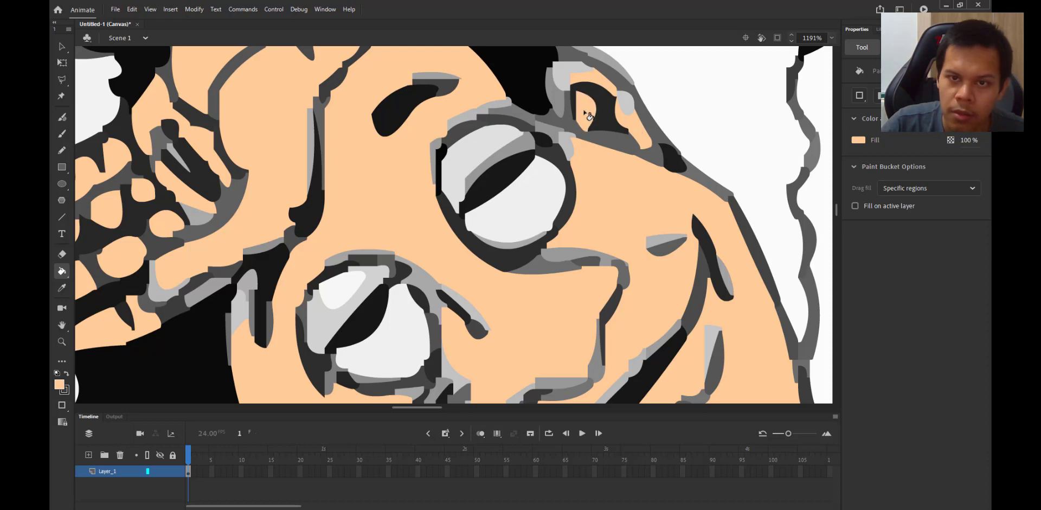
Fill the man's shirt with bright magenta
scroll(626, 155, "down", 10)
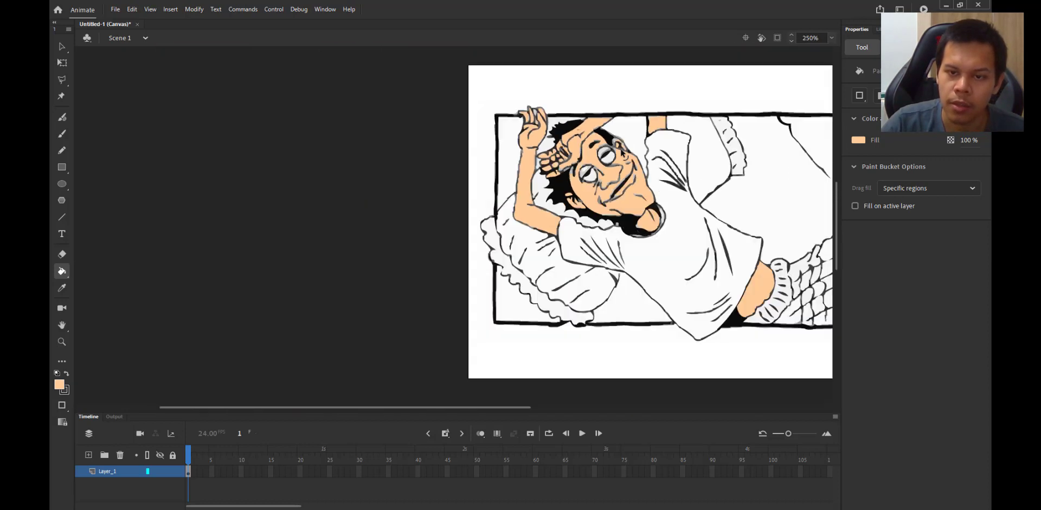
scroll(766, 301, "down", 2)
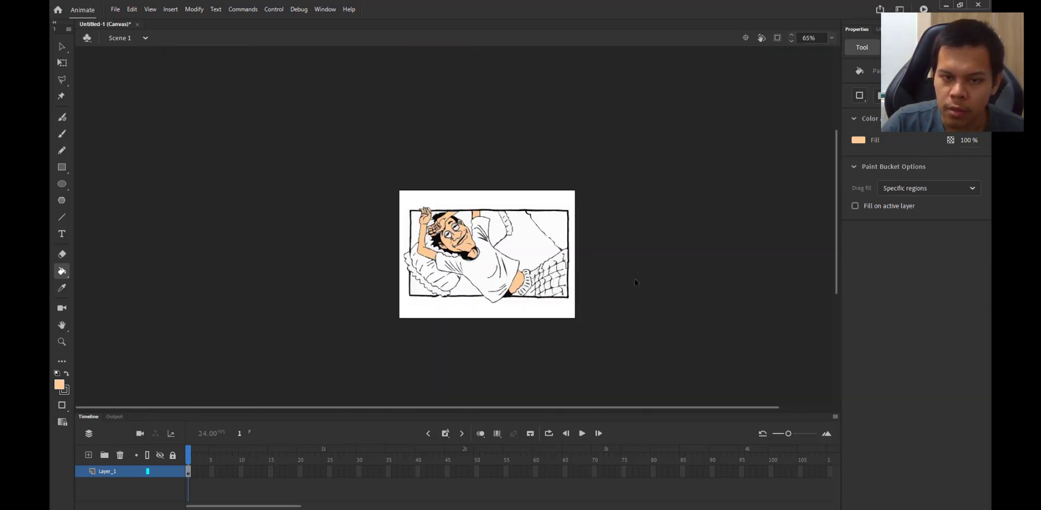
scroll(597, 276, "up", 4)
scroll(307, 274, "up", 1)
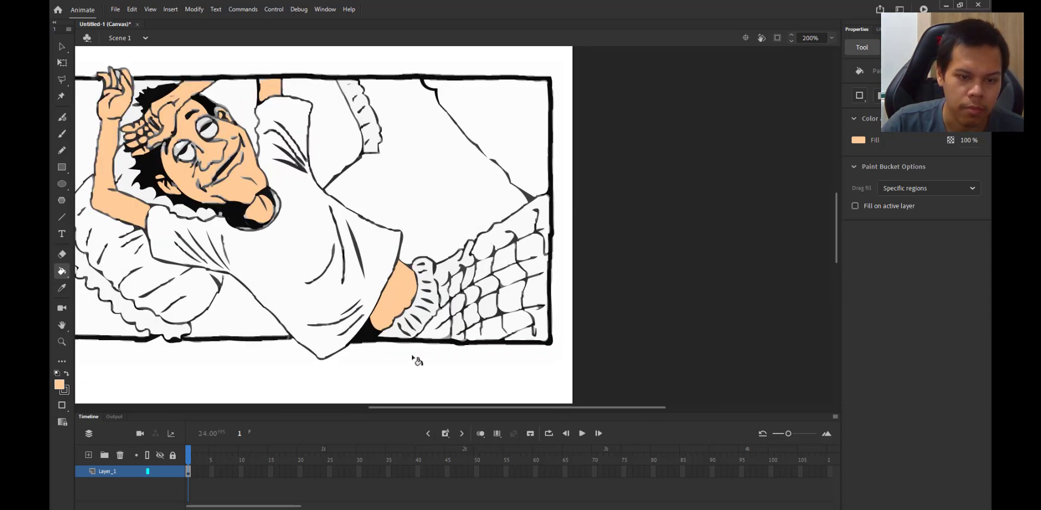
left_click_drag(421, 407, 362, 411)
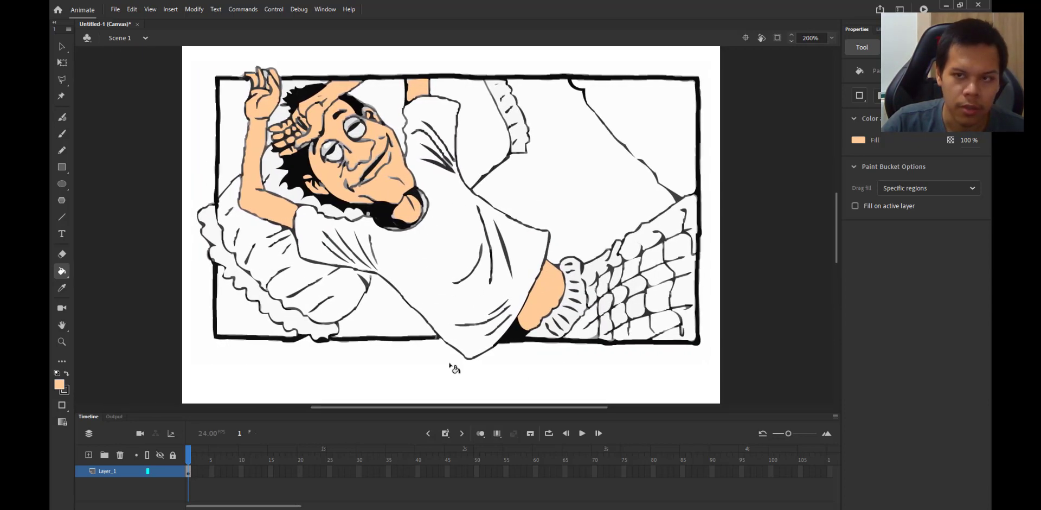
left_click(861, 142)
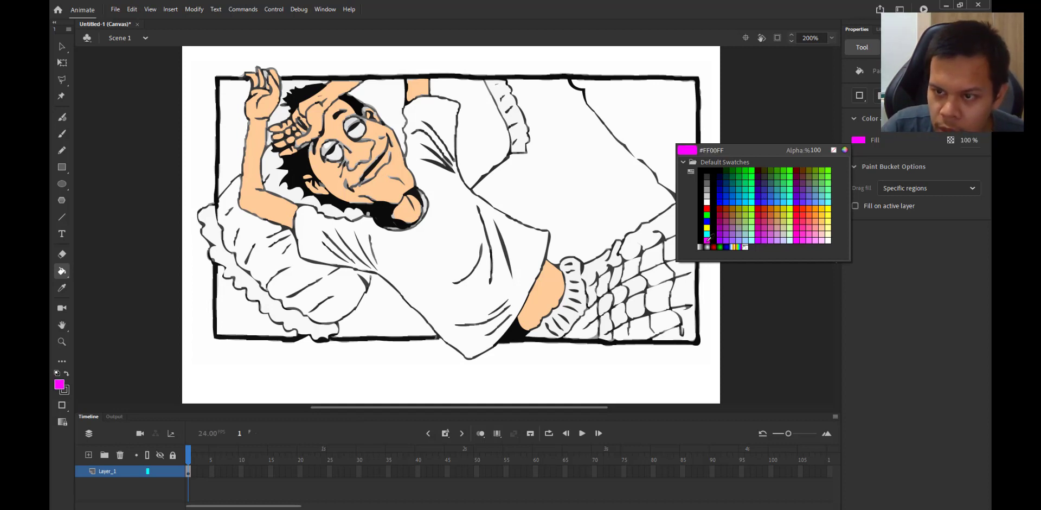
left_click(809, 237)
left_click(439, 244)
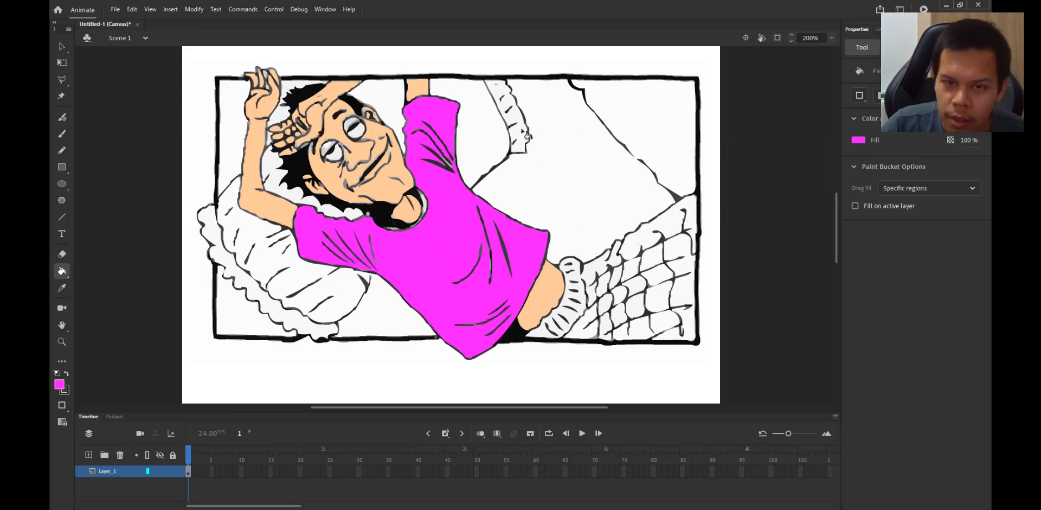
Fill the large bed sheet area beside the shirt with mint green
left_click(860, 140)
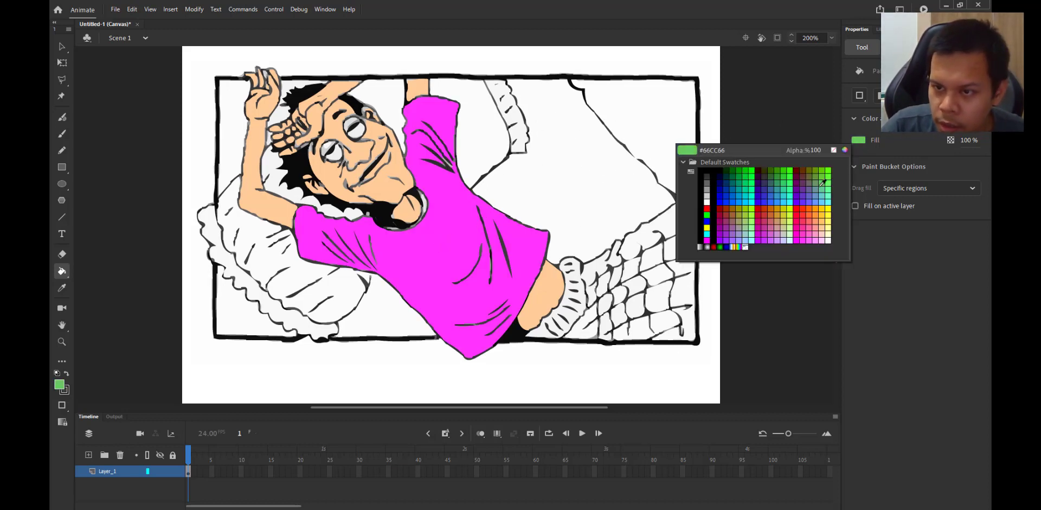
left_click(791, 187)
left_click(545, 178)
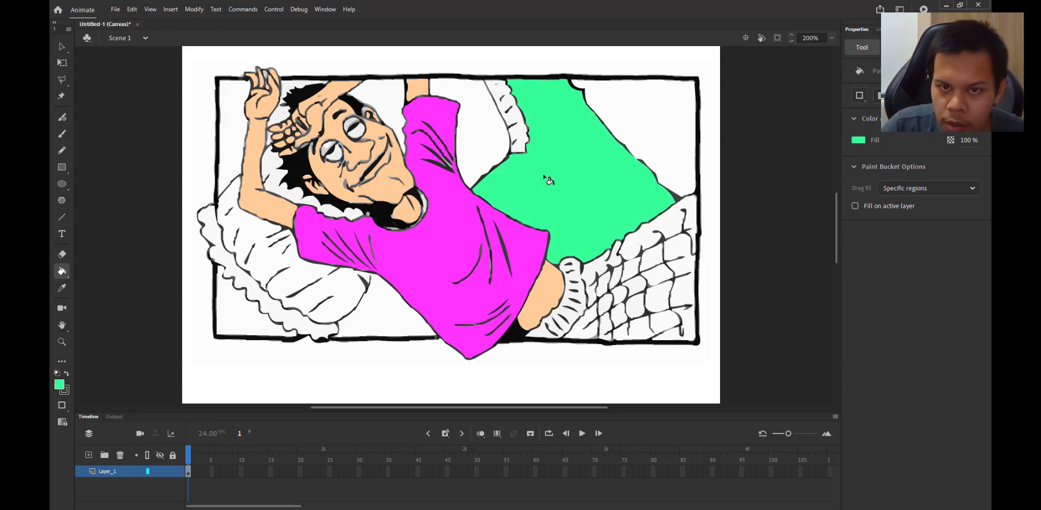
Try to fill the sheet area between the pillow and shirt with mint green, undo the fill, and inspect the pillow outline up close
left_click(389, 308)
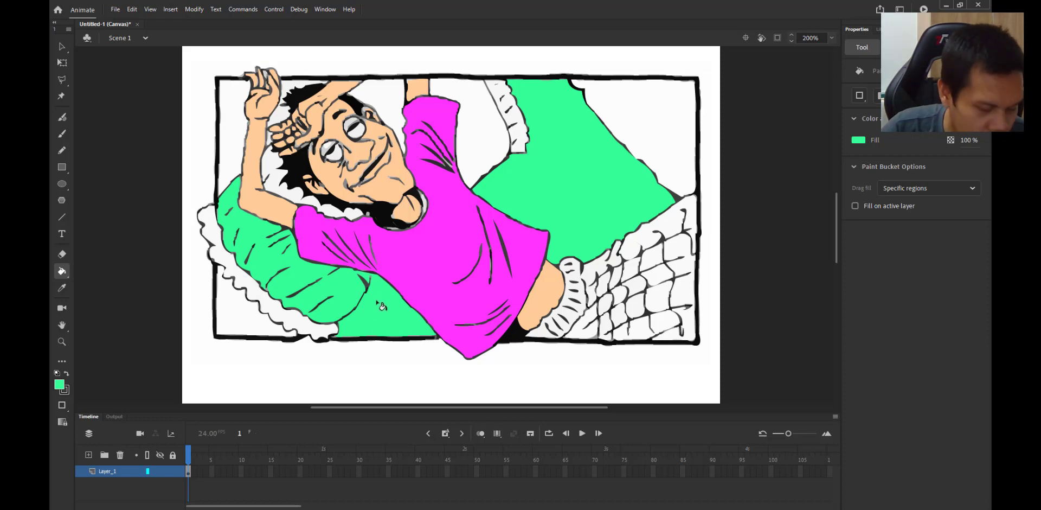
key("ctrl+z")
scroll(380, 279, "up", 5)
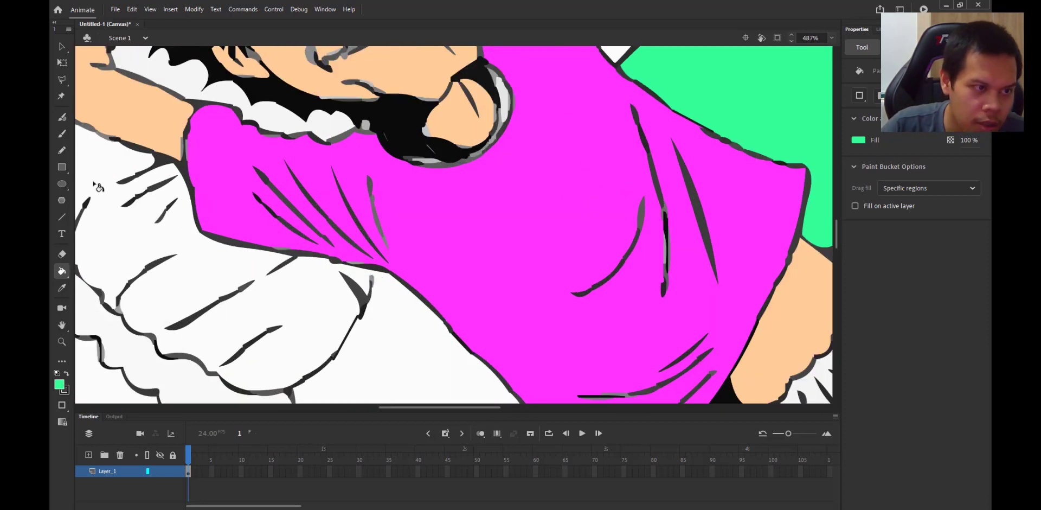
Close the gap in the pillow outline with the Pencil and fill the sheet area between the pillow and shirt with mint green
left_click(61, 152)
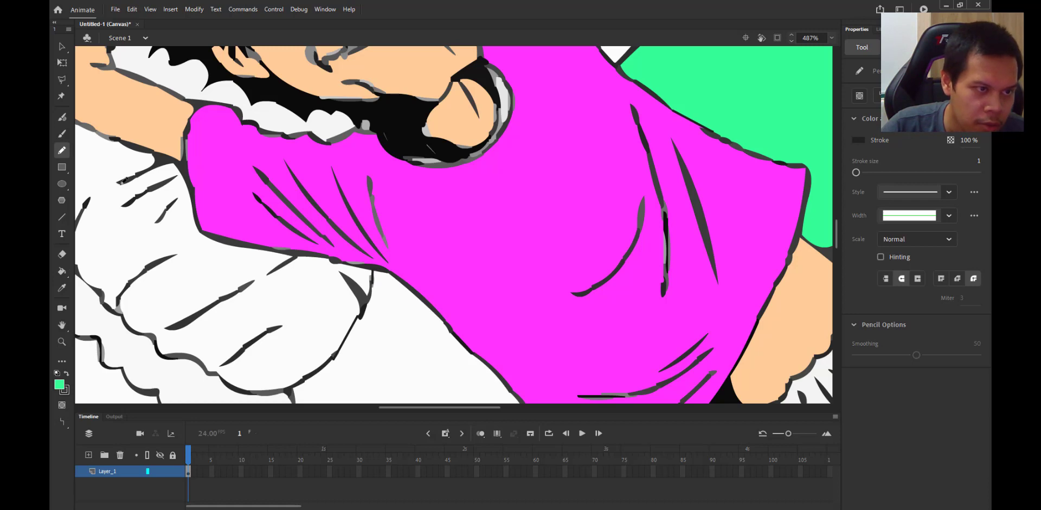
left_click_drag(91, 192, 189, 186)
key("ctrl+2")
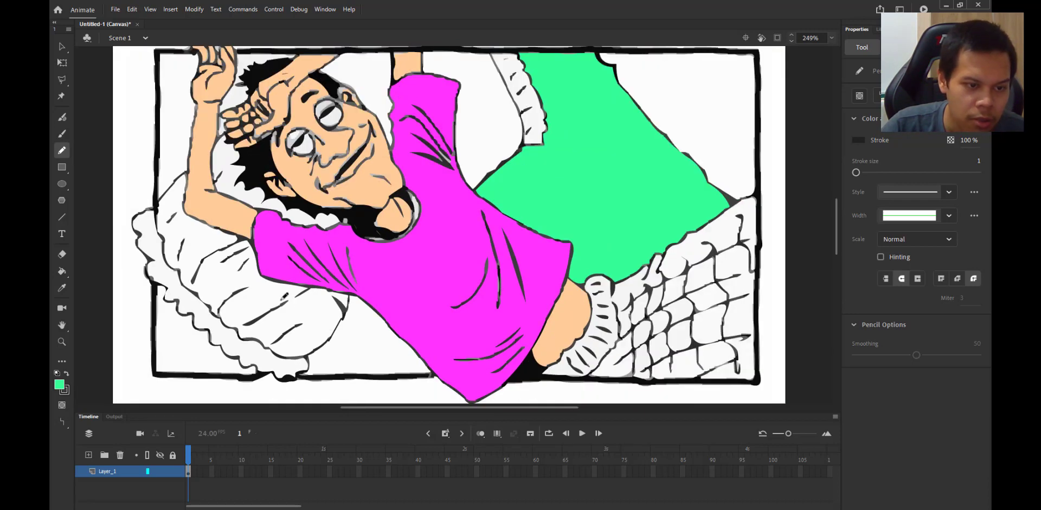
left_click(62, 270)
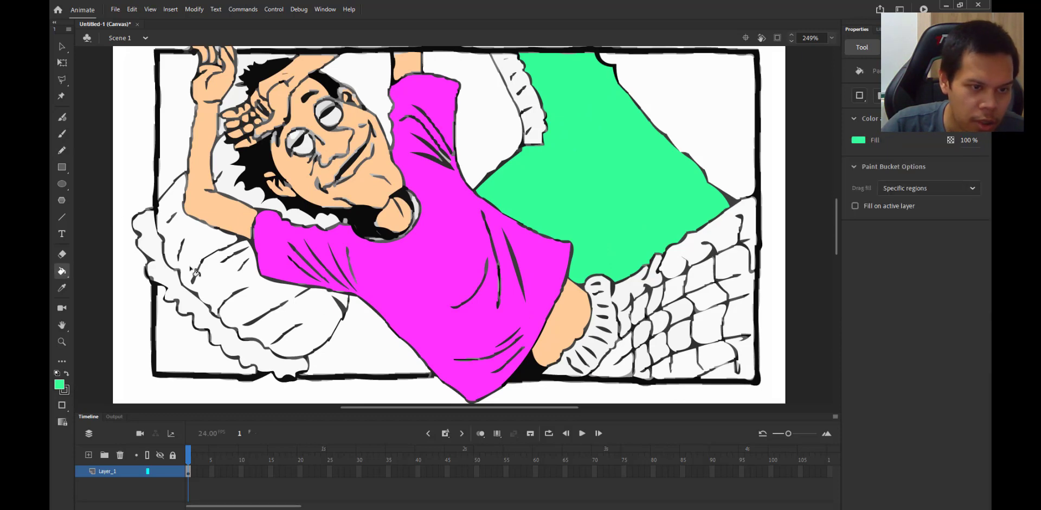
left_click(355, 342)
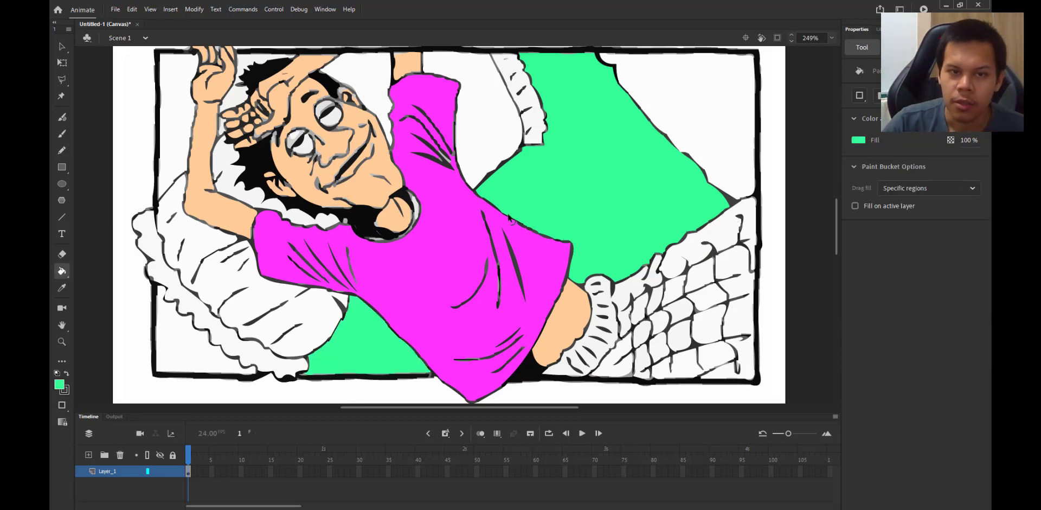
Fill both pillows, including the areas around the man's head, with dark blue #000099
scroll(542, 228, "down", 2)
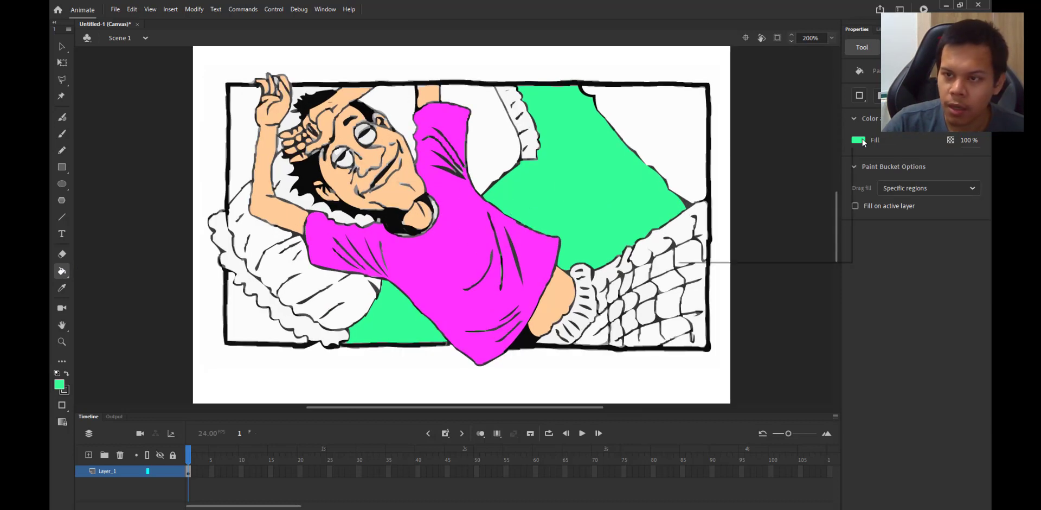
left_click(858, 140)
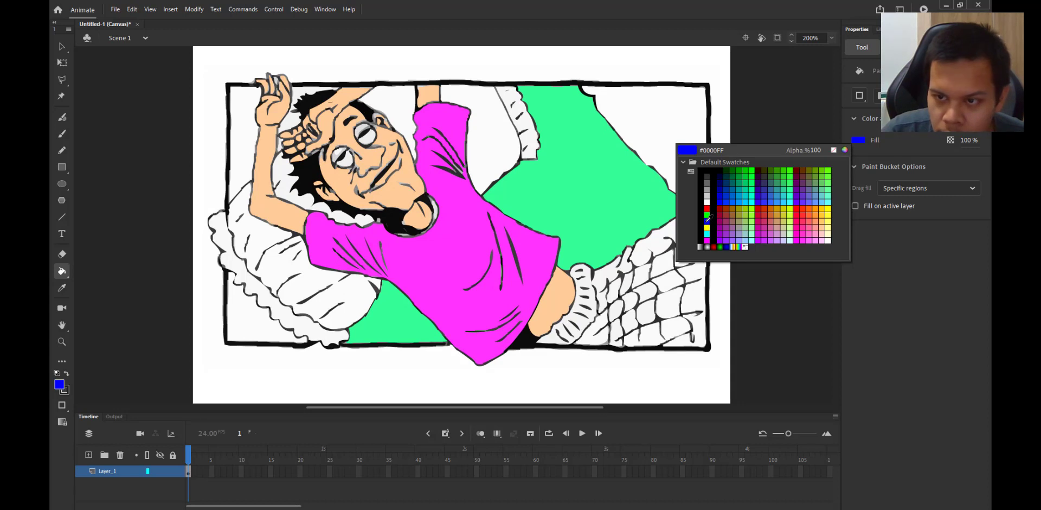
left_click(721, 186)
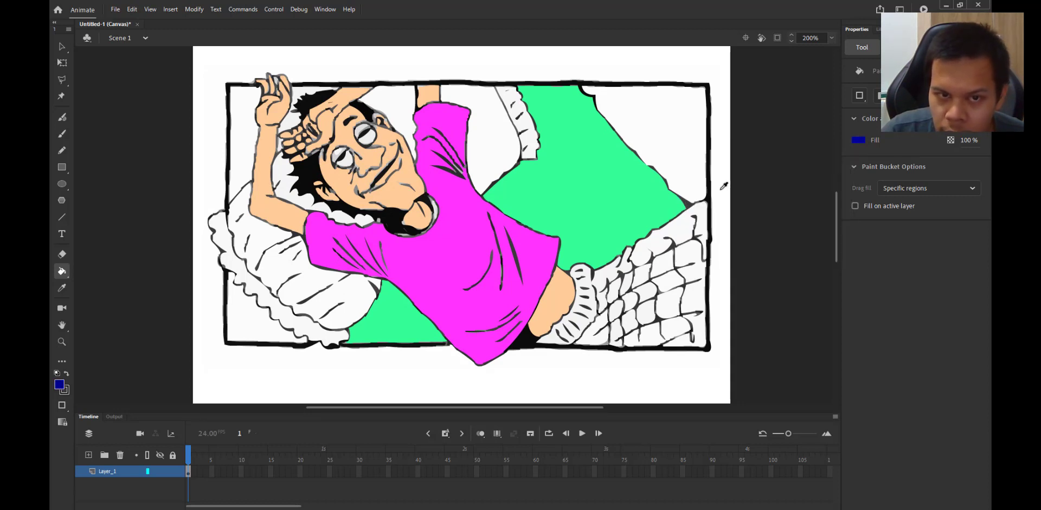
left_click(493, 142)
left_click(385, 104)
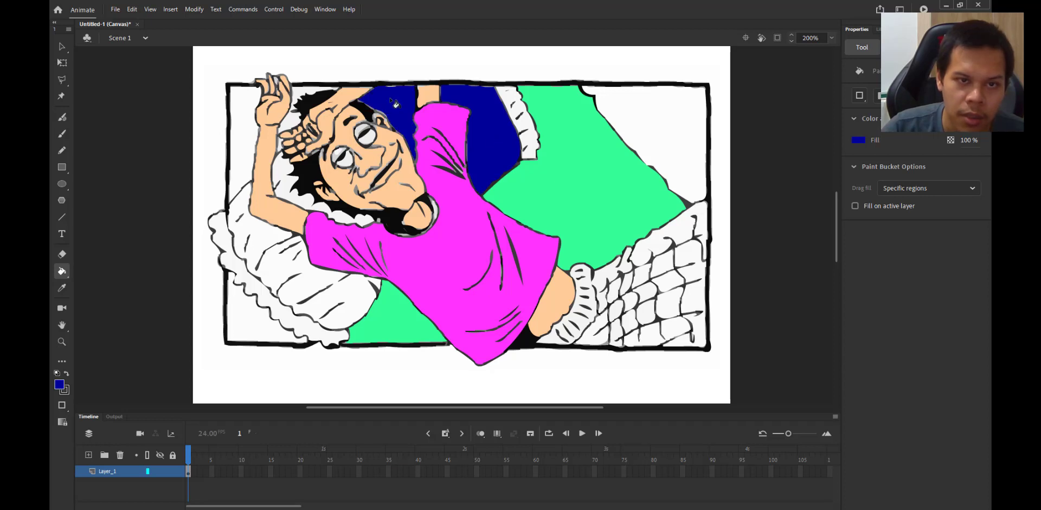
left_click(289, 193)
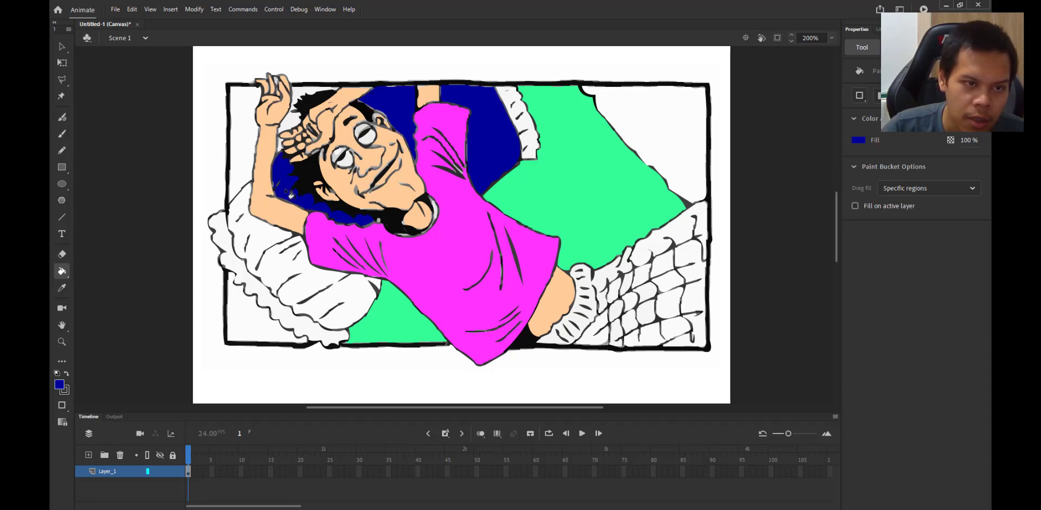
left_click(312, 283)
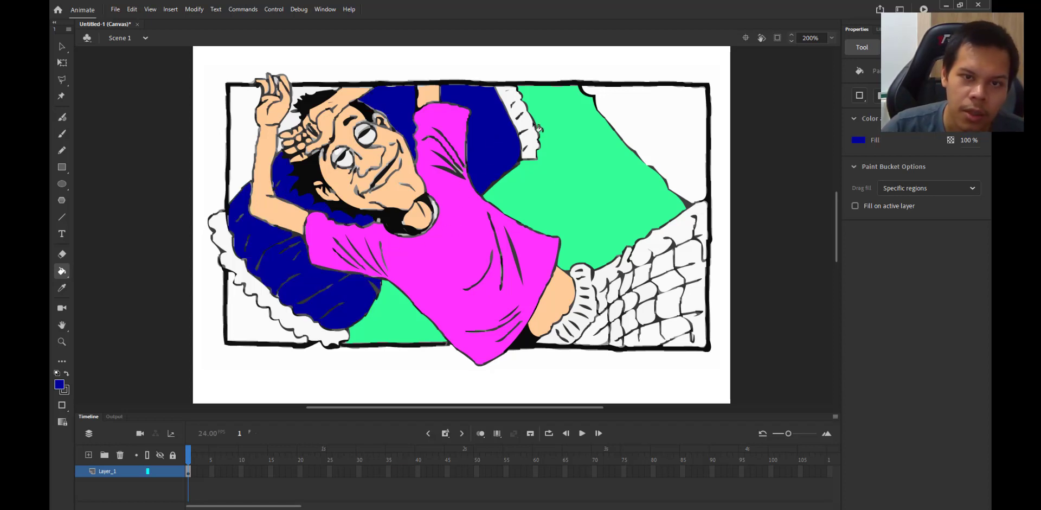
Fill the ruffled edges of both pillows with light blue #0099FF
left_click(858, 140)
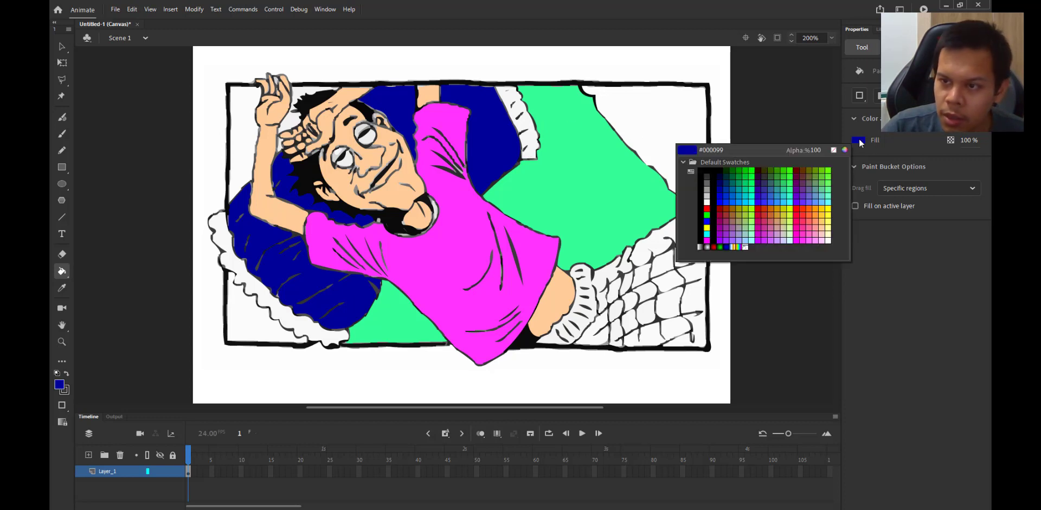
left_click(736, 201)
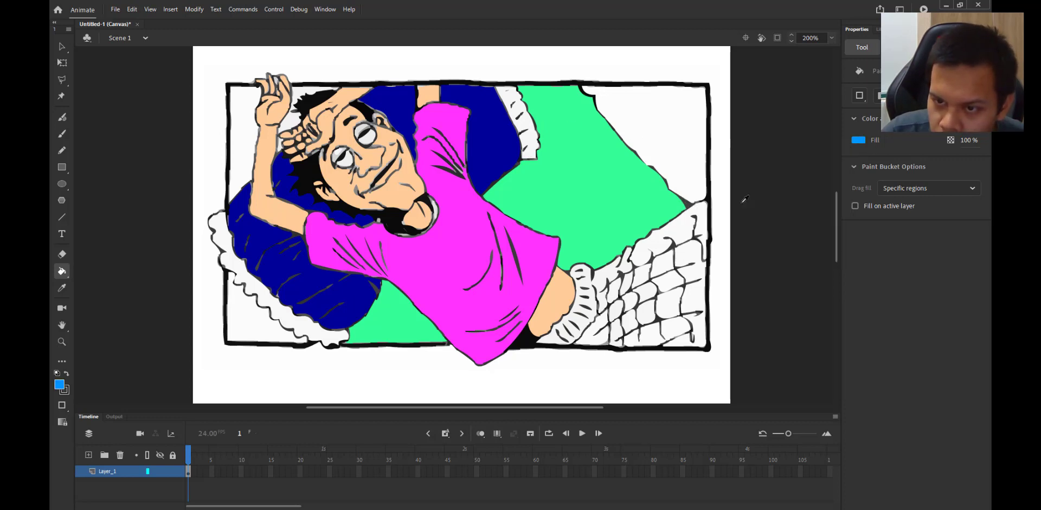
left_click(527, 128)
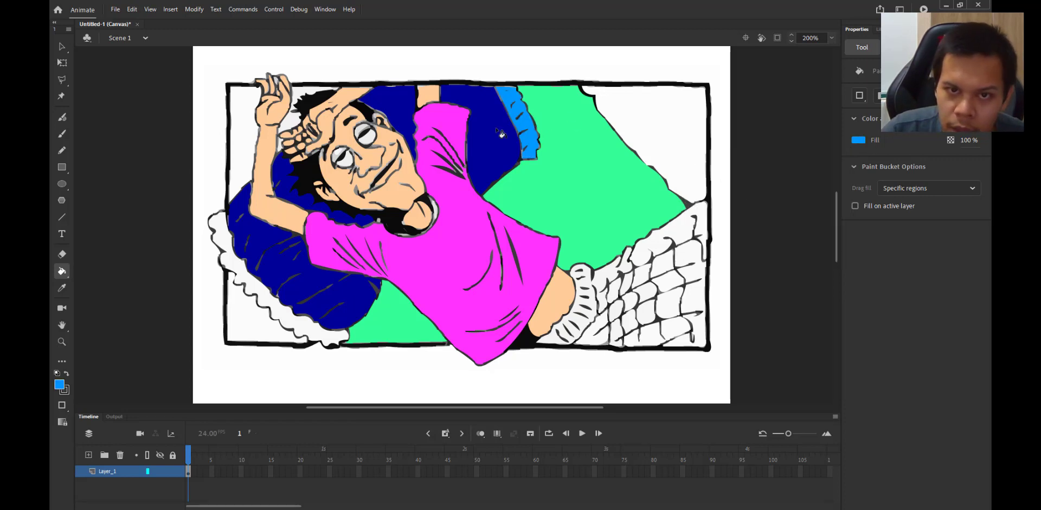
left_click(252, 288)
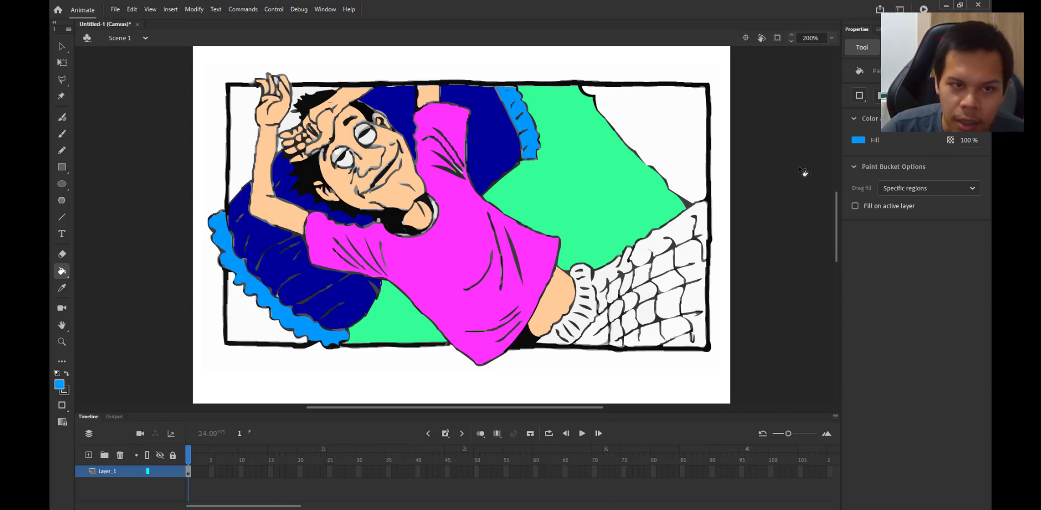
Fill the gathered waistband and the upper edge of the checked trousers with brown #663300
left_click(859, 140)
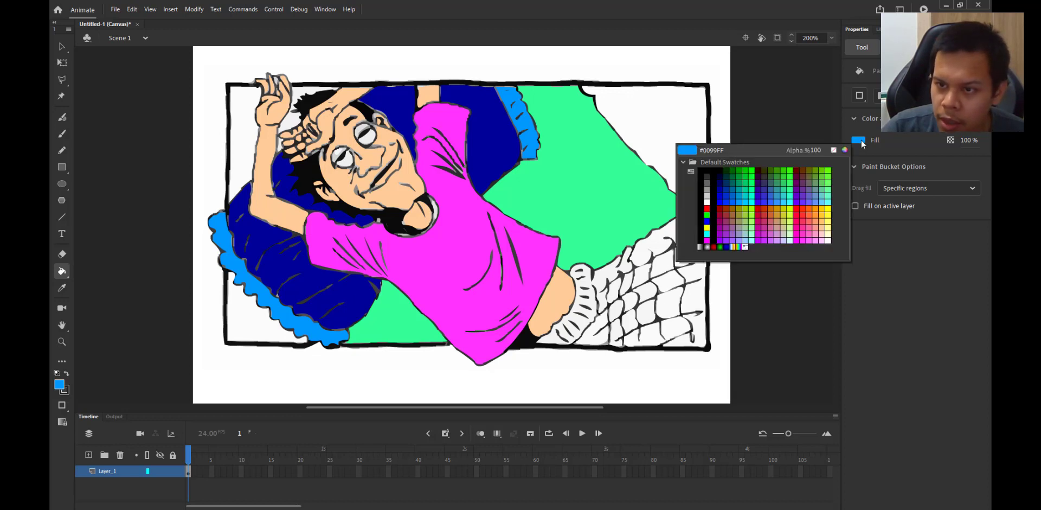
left_click(807, 169)
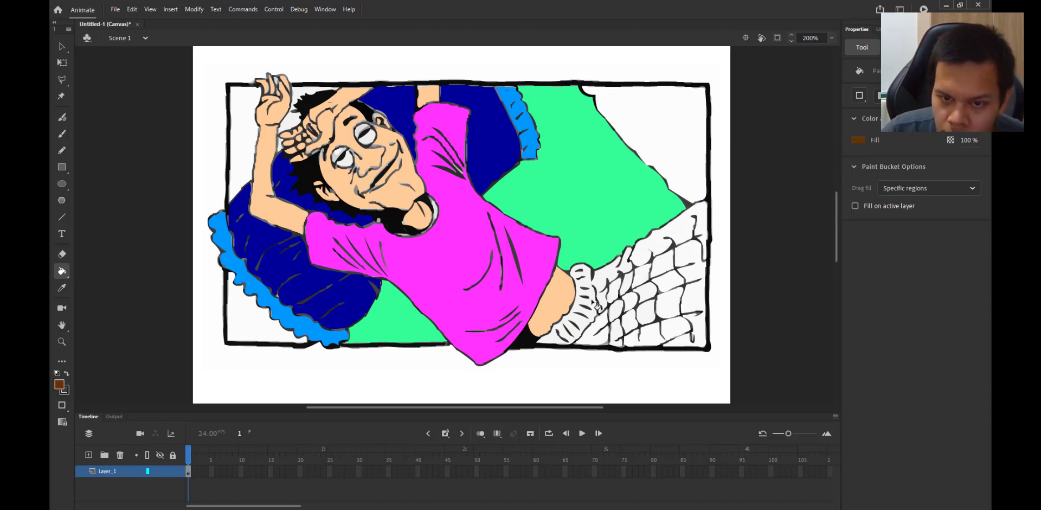
left_click(597, 303)
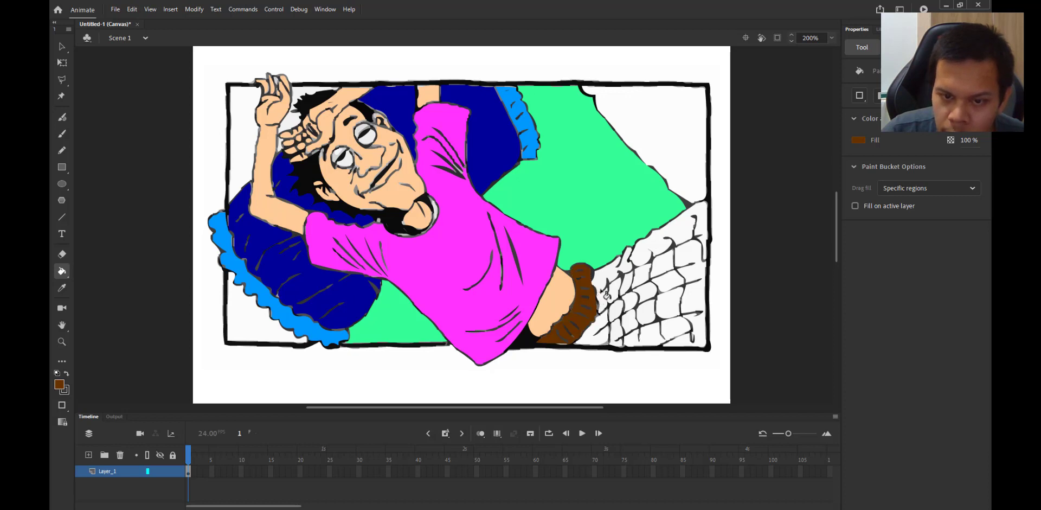
left_click(656, 250)
left_click(612, 277)
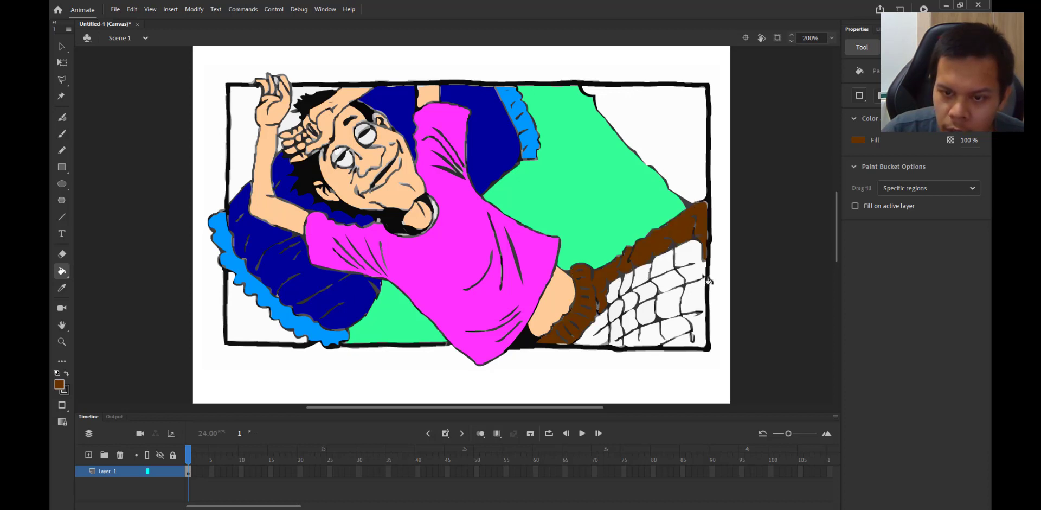
Fill alternating squares of the checked trousers and the area beside the waistband with the same brown
left_click(672, 285)
left_click(630, 304)
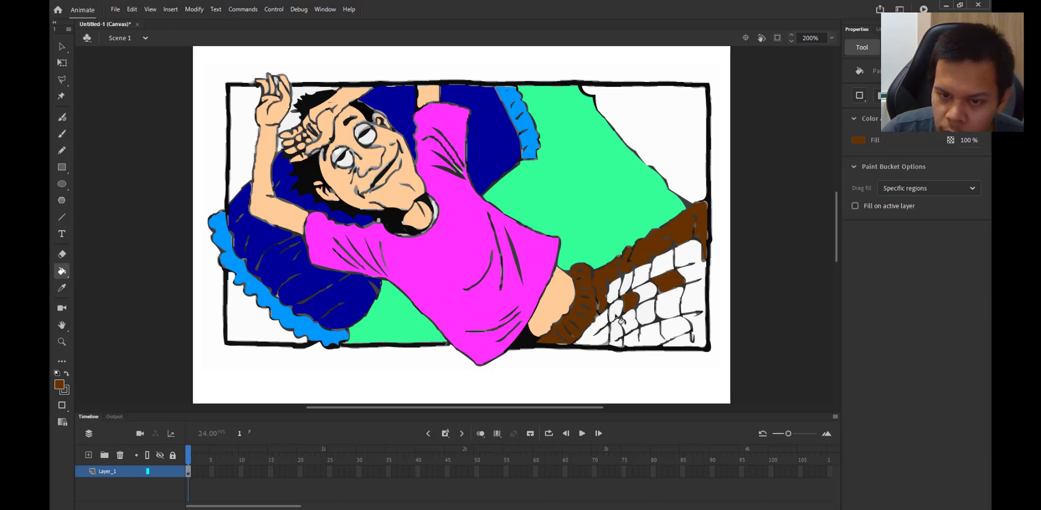
left_click(607, 321)
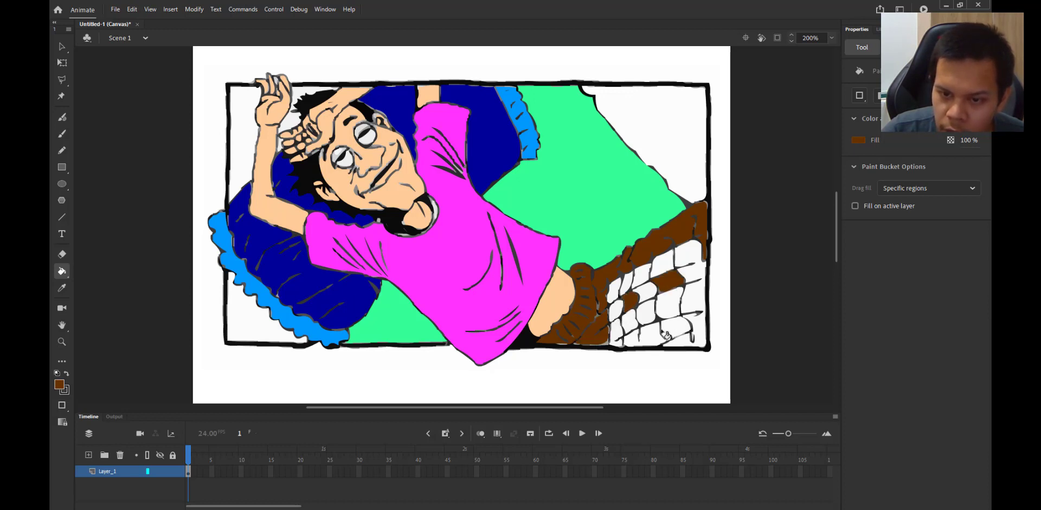
left_click(645, 311)
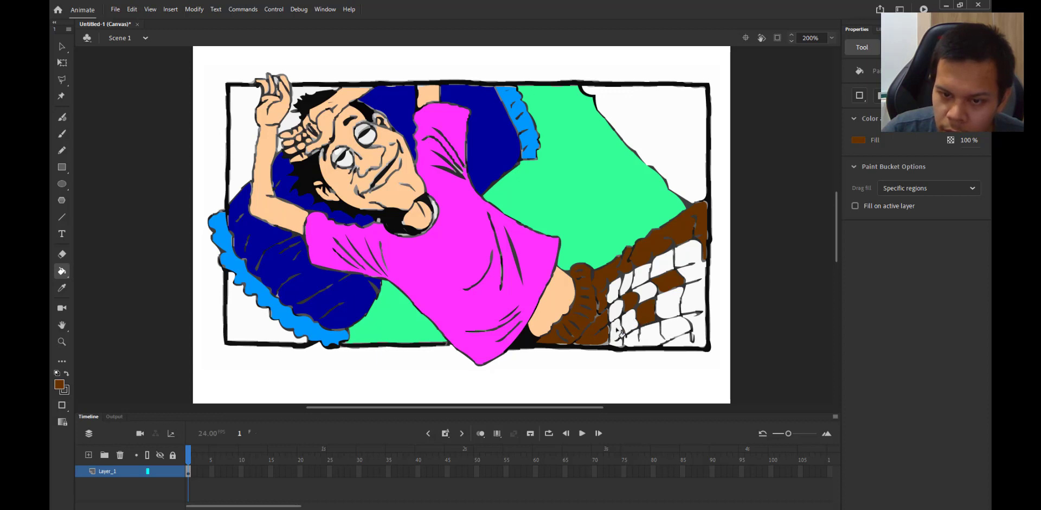
left_click(618, 332)
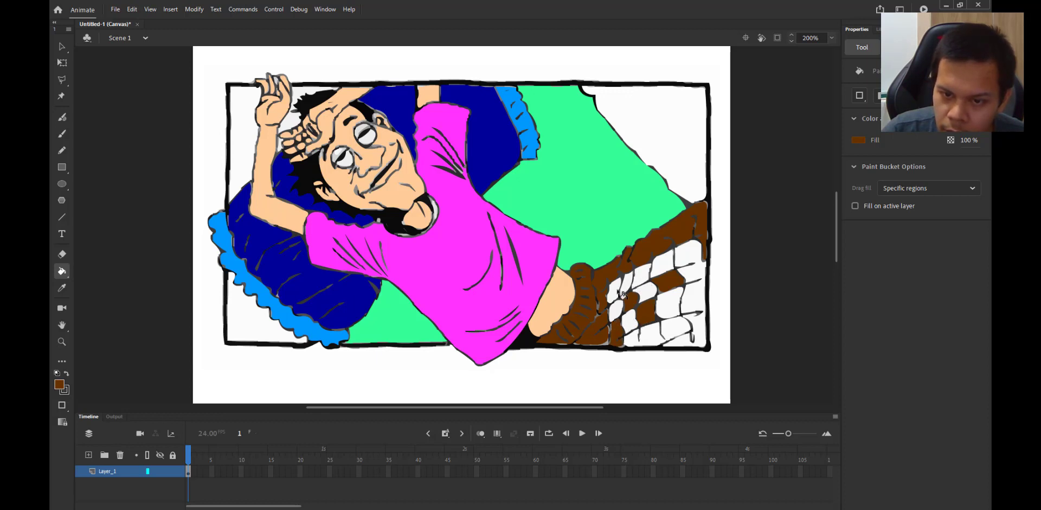
left_click(617, 291)
left_click(644, 277)
left_click(695, 262)
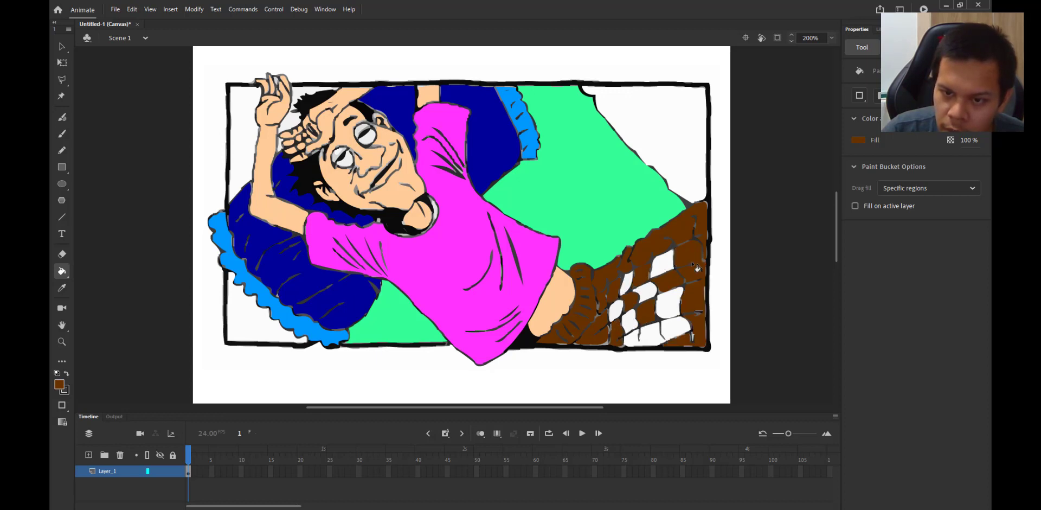
Fill the remaining white squares of the checked trousers with grey #666666
left_click(858, 139)
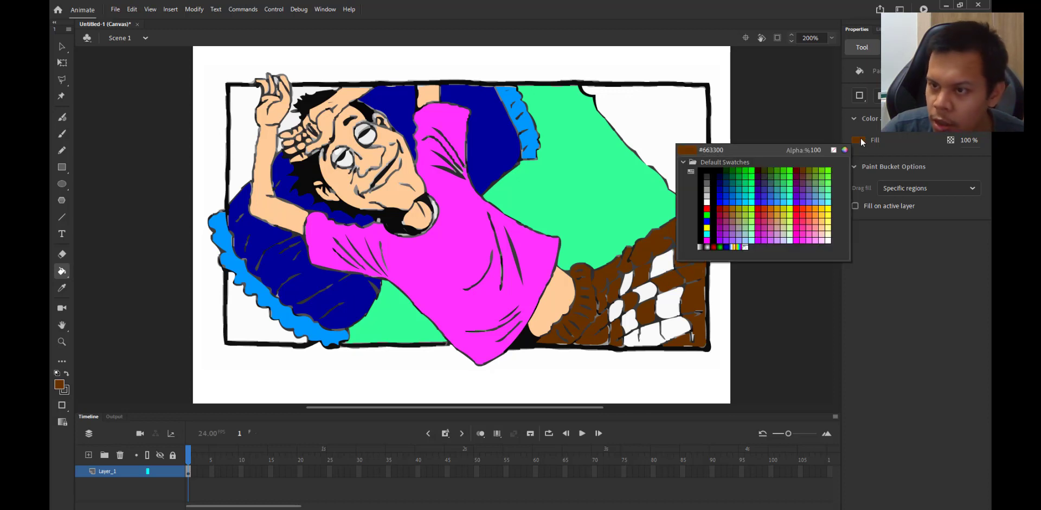
left_click(814, 181)
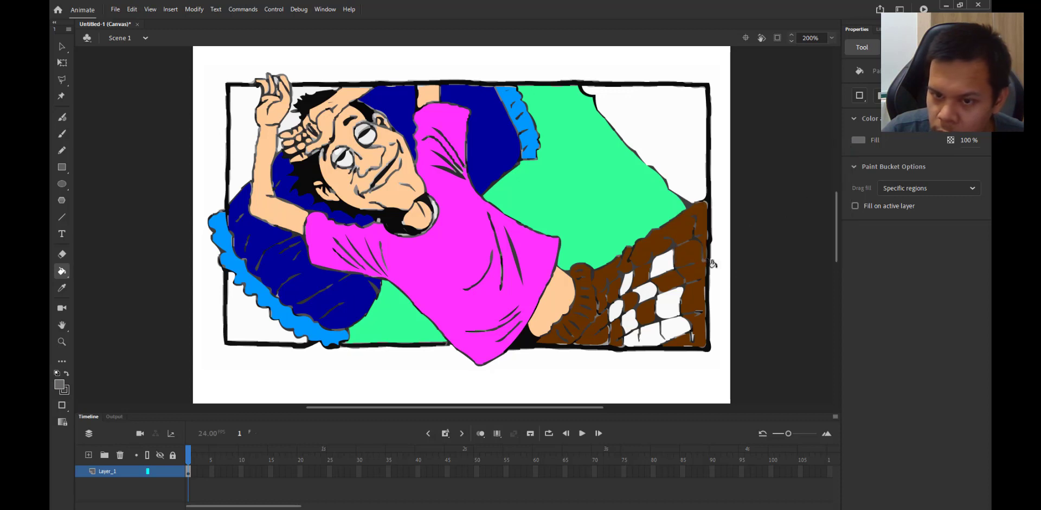
left_click(664, 262)
left_click(627, 281)
left_click(644, 294)
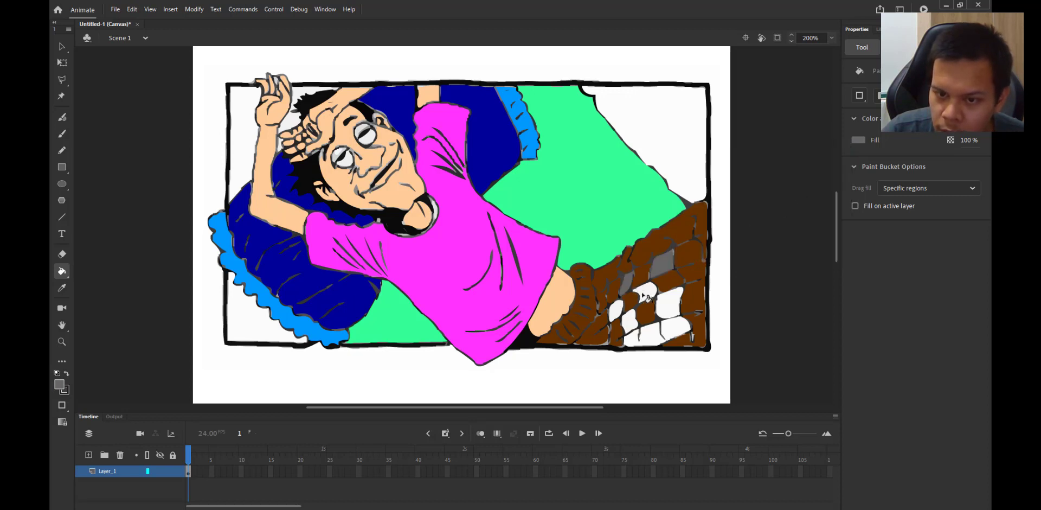
left_click(618, 311)
left_click(632, 321)
left_click(675, 316)
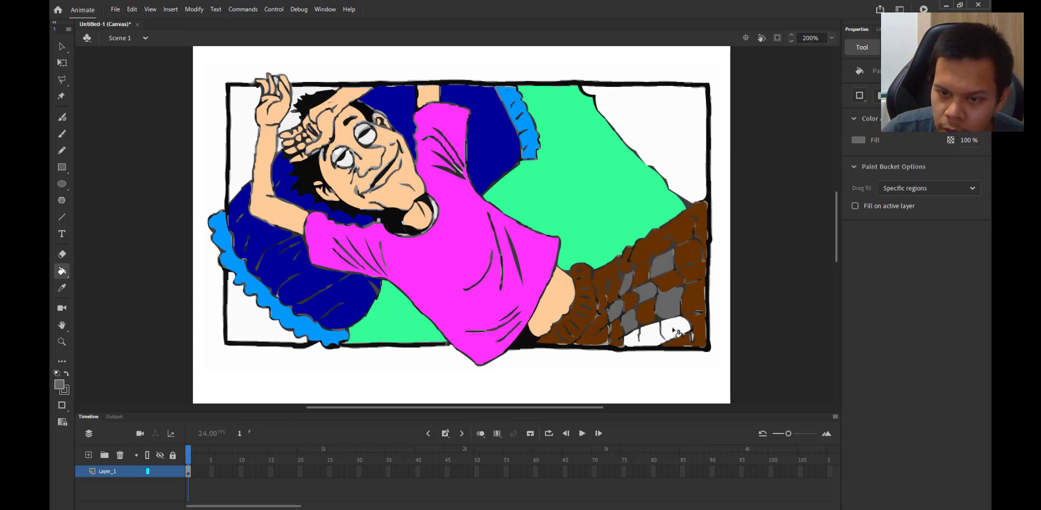
left_click(677, 333)
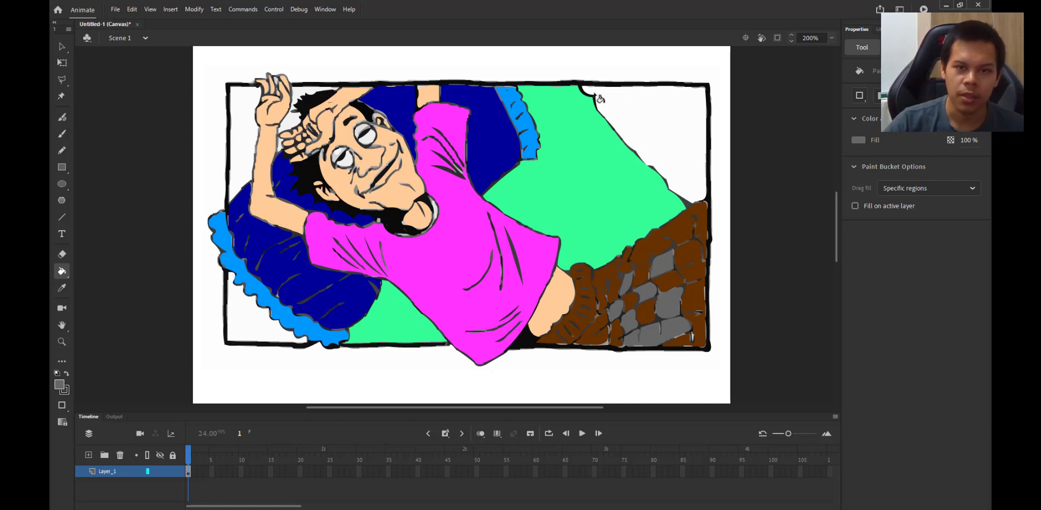
Try a pale yellow fill on the background area beyond the bed sheet and undo it
left_click(857, 141)
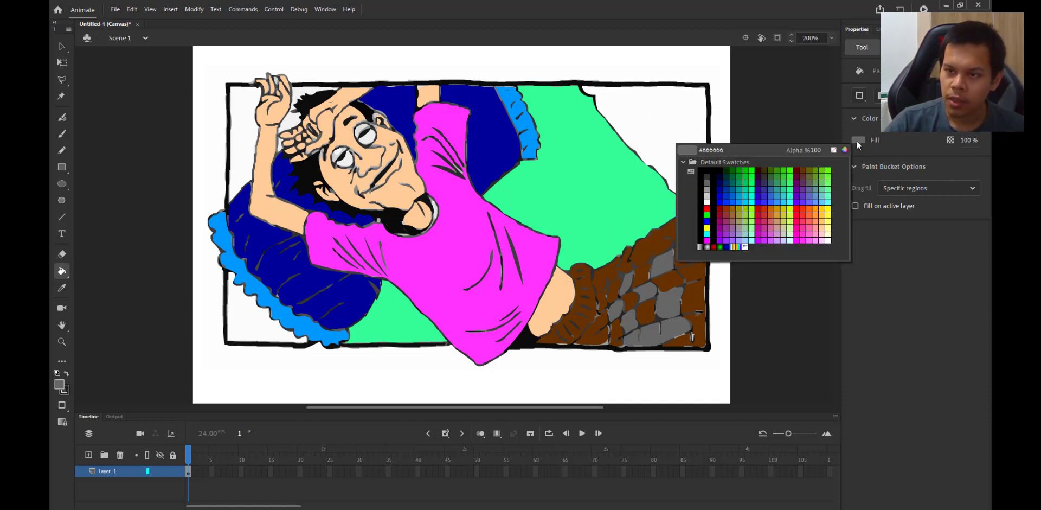
left_click(828, 230)
left_click(670, 120)
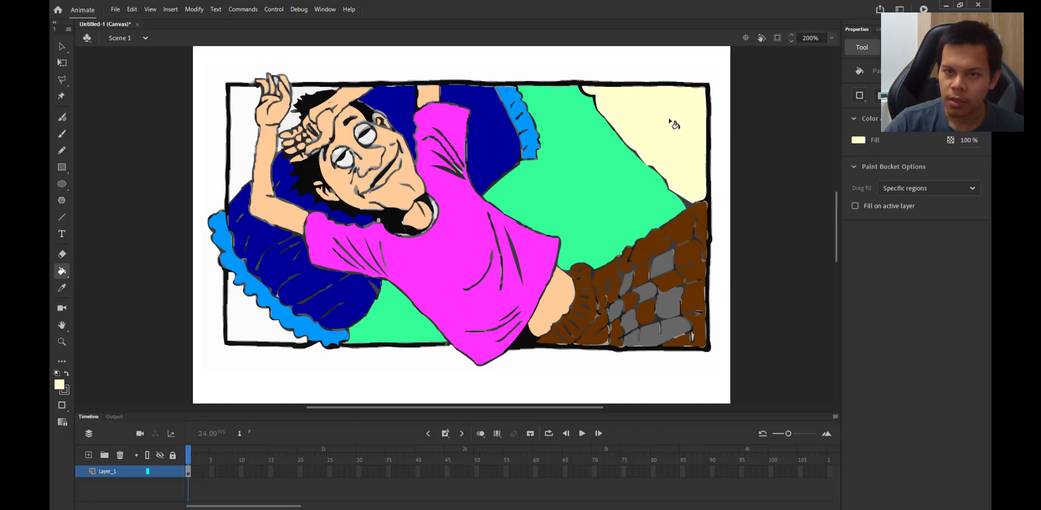
key("ctrl+z")
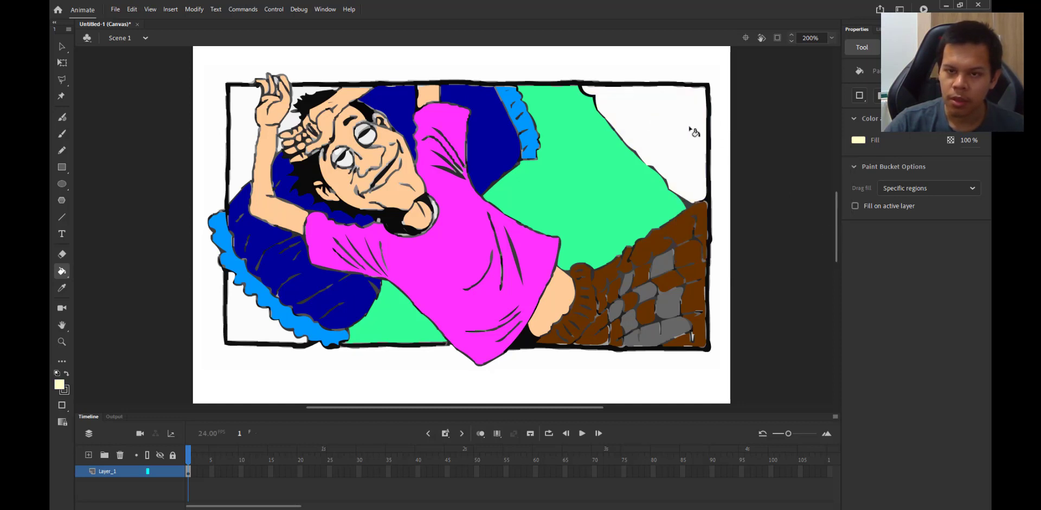
Fill the background beyond the sheet, beside the raised arm and between the hand and hair with dark grey #333333
left_click(858, 139)
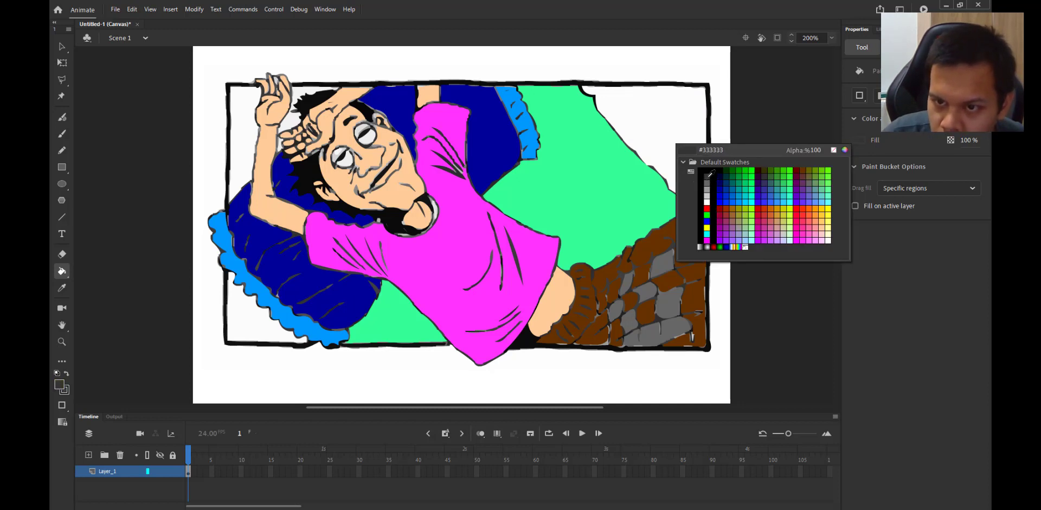
left_click(711, 173)
left_click(662, 129)
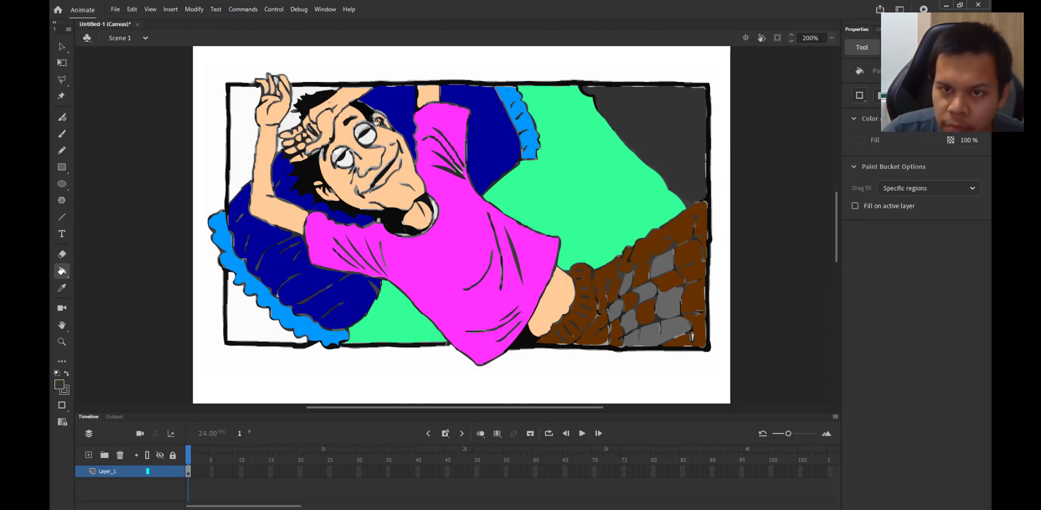
left_click(244, 133)
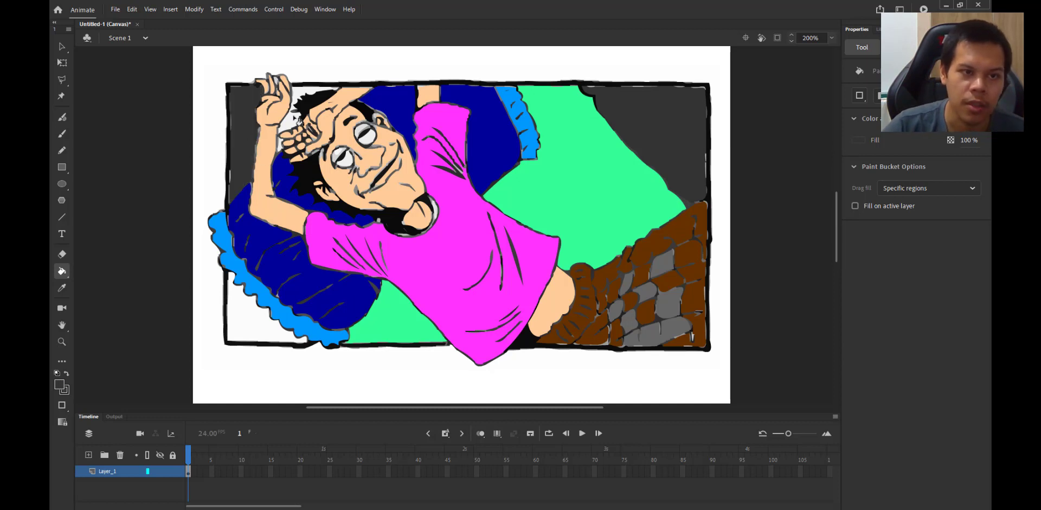
left_click(294, 124)
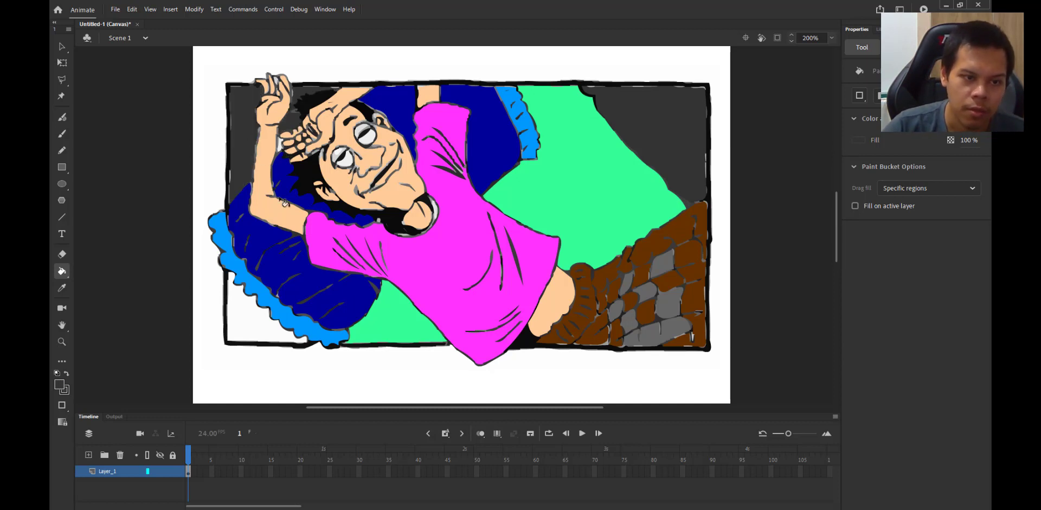
Fill the white corner beyond the lower pillow and the small gap beside the hand with dark grey #333333
left_click(252, 328)
scroll(282, 143, "up", 5)
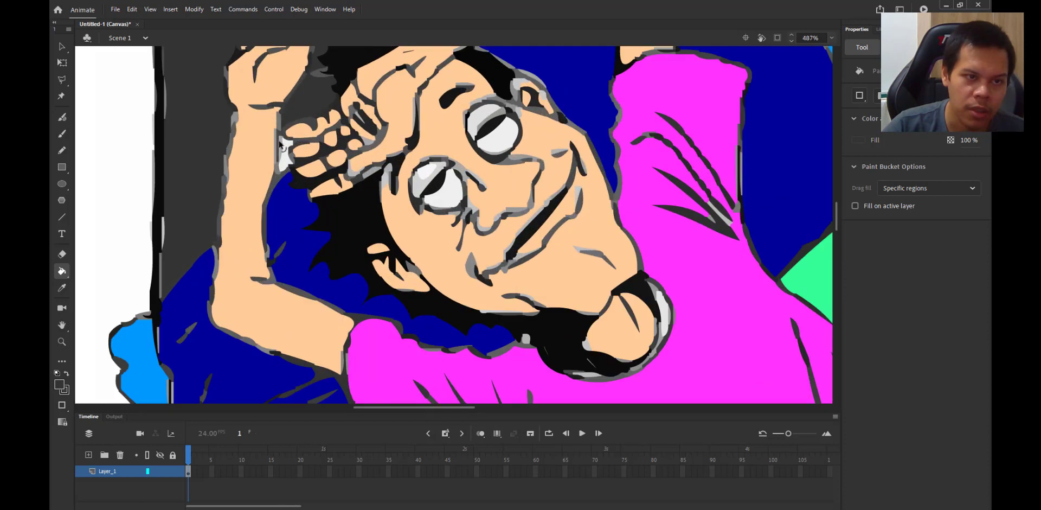
left_click(291, 156)
scroll(396, 204, "down", 5)
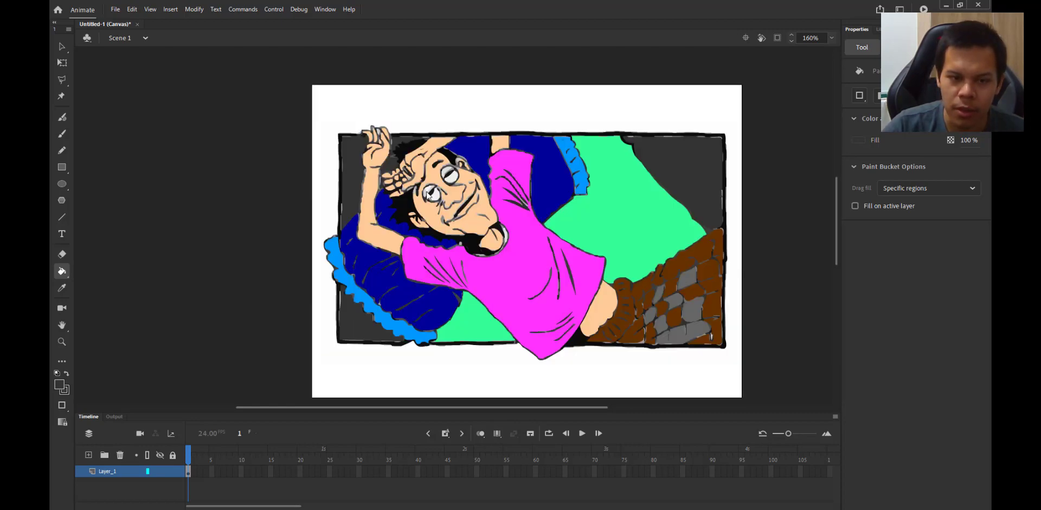
Fill the white areas of both of the man's eyes with a dark reddish brown
scroll(434, 180, "up", 3)
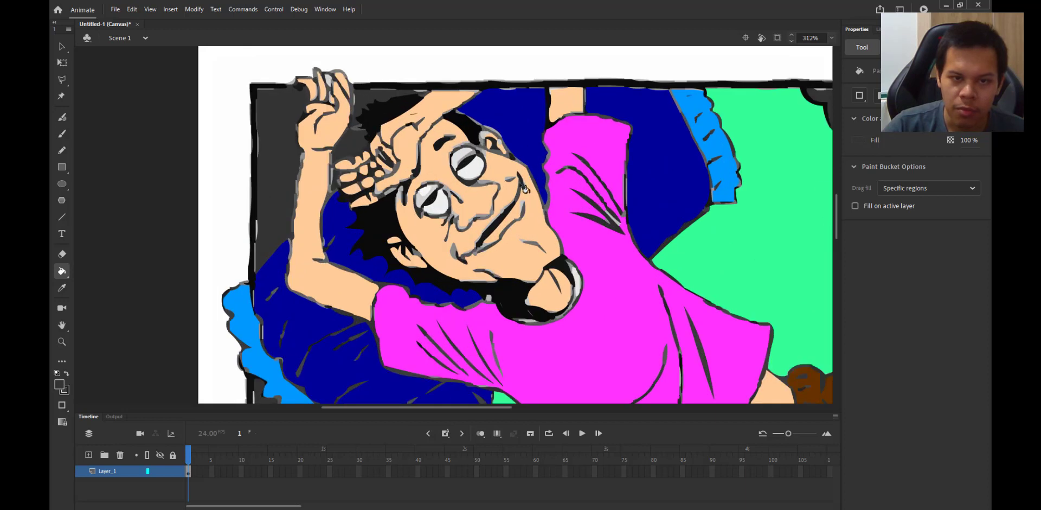
left_click(860, 139)
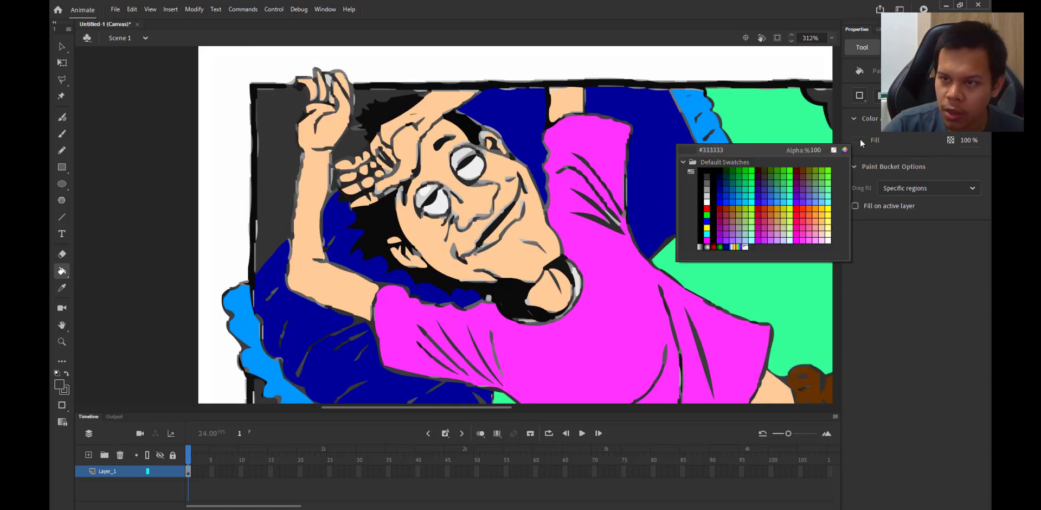
left_click(806, 171)
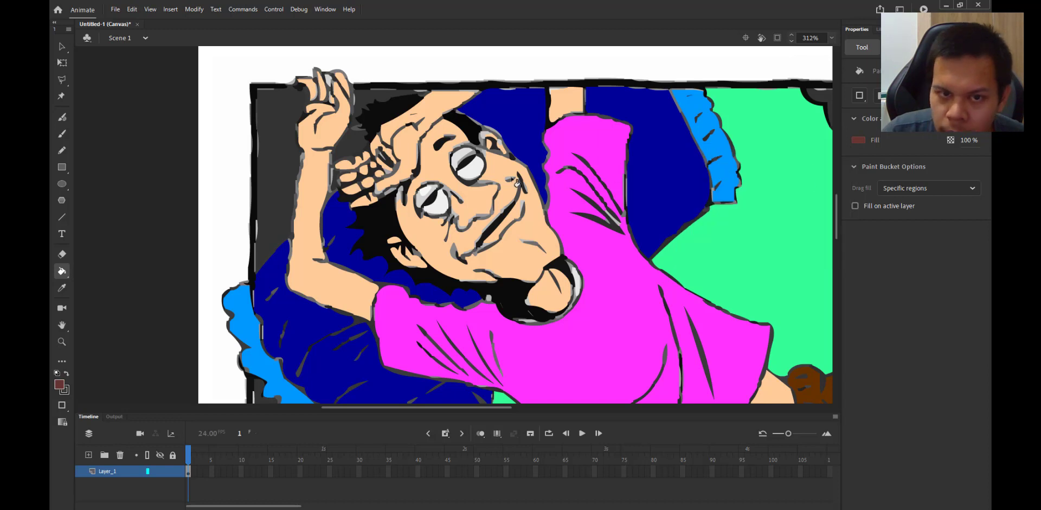
left_click(477, 172)
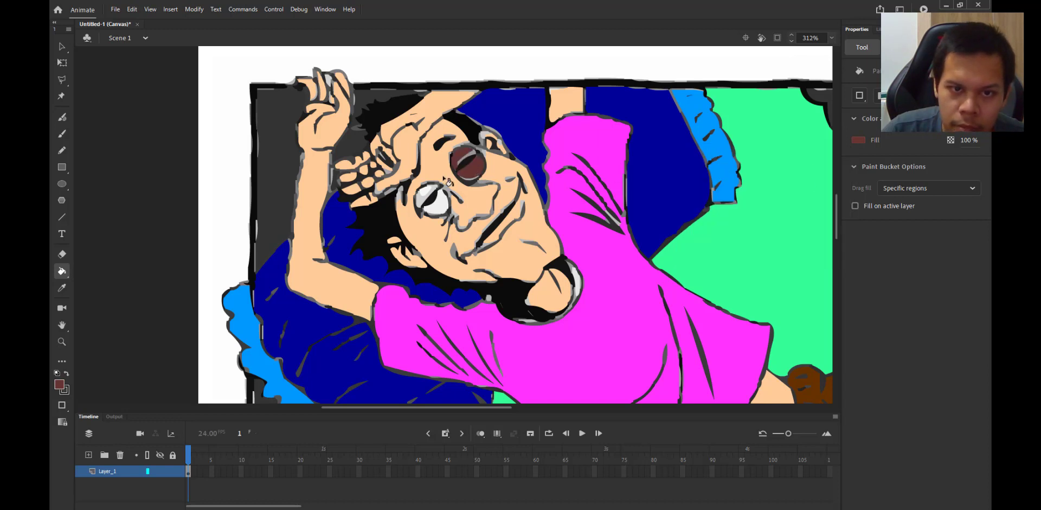
left_click(432, 194)
left_click(432, 197)
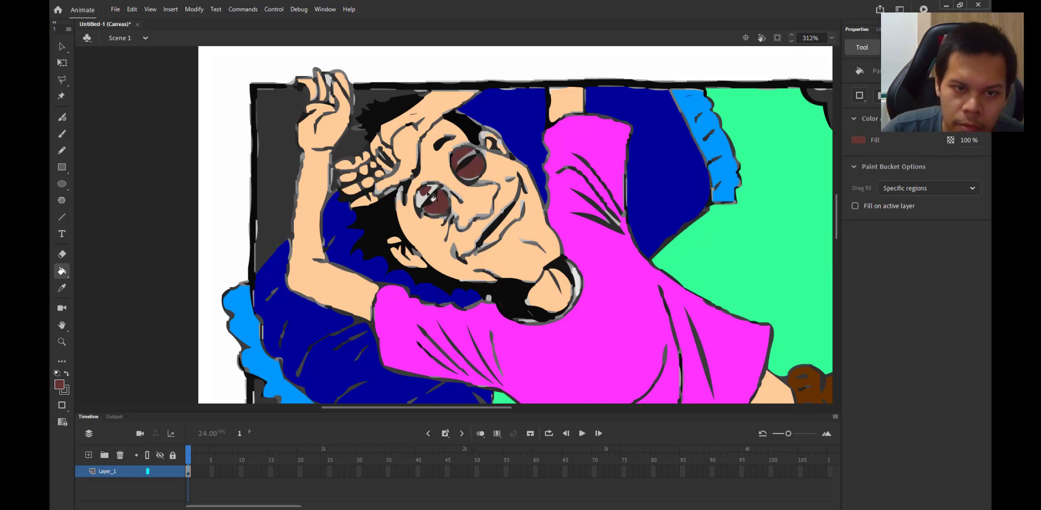
left_click(428, 205)
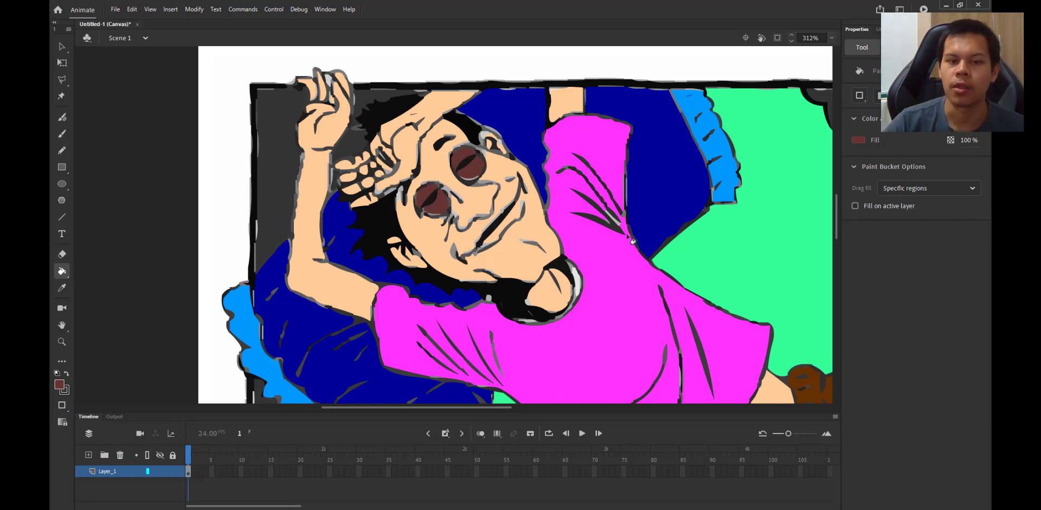
Save the document to the Desktop as an Animate Document named "bitmap tracing rest man.fla"
scroll(631, 239, "down", 2)
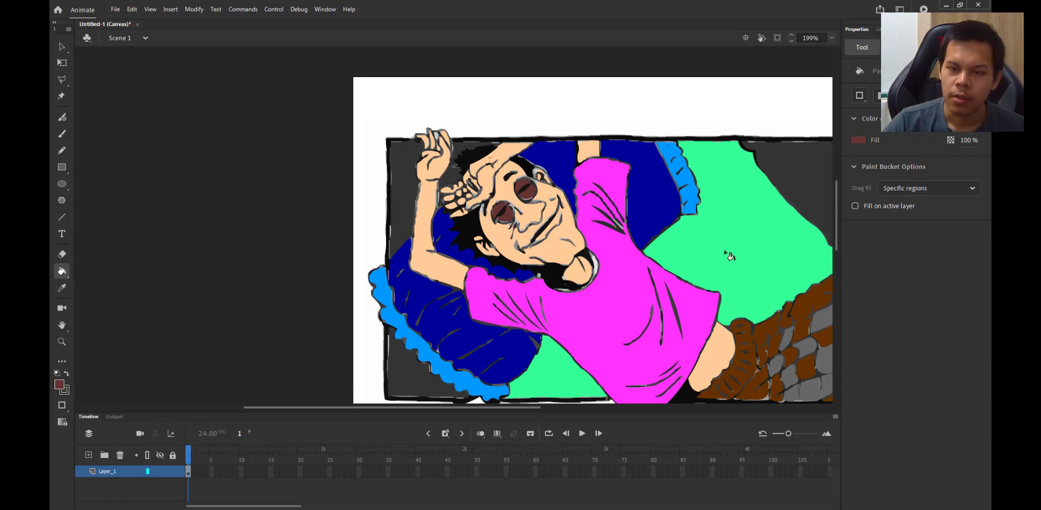
scroll(728, 259, "down", 3)
scroll(727, 264, "up", 3)
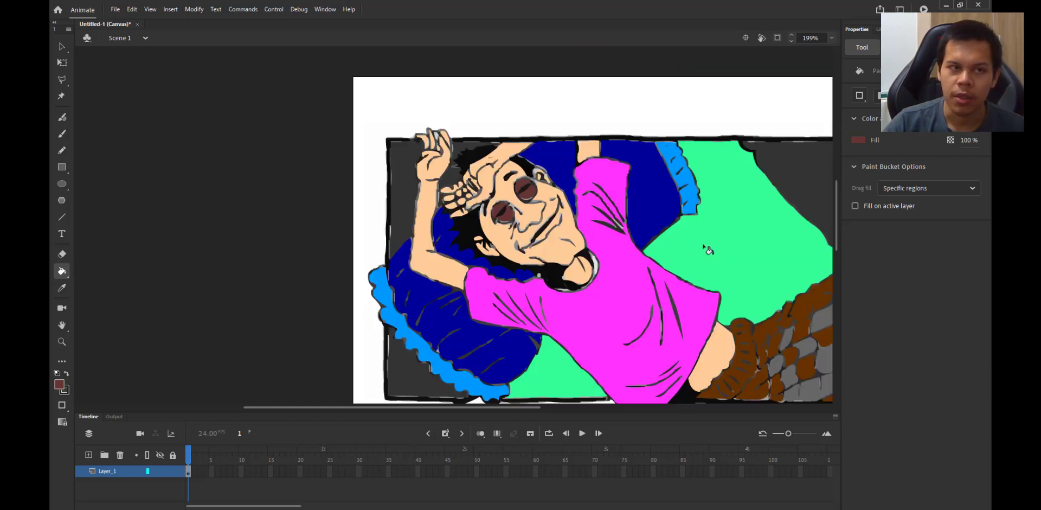
left_click(116, 11)
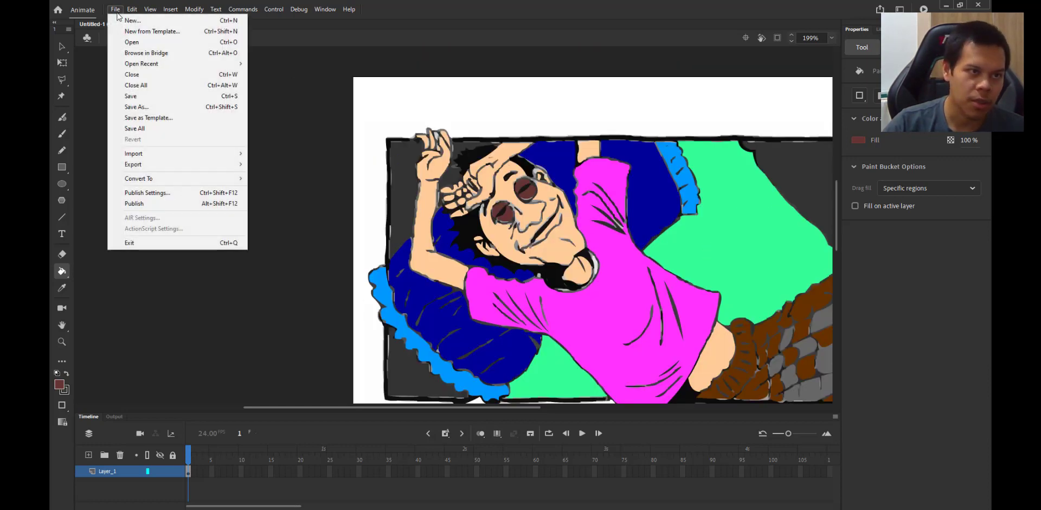
left_click(142, 109)
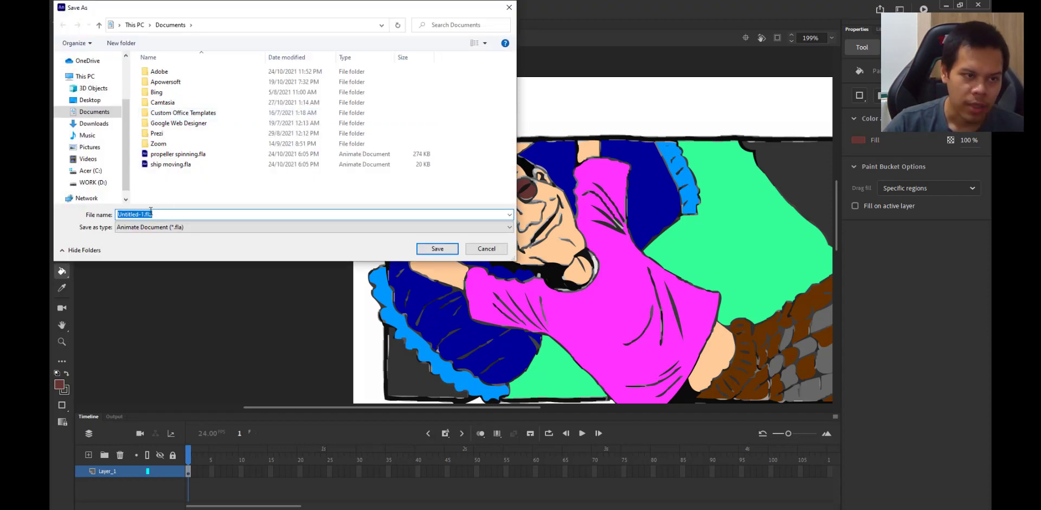
double_click(142, 214)
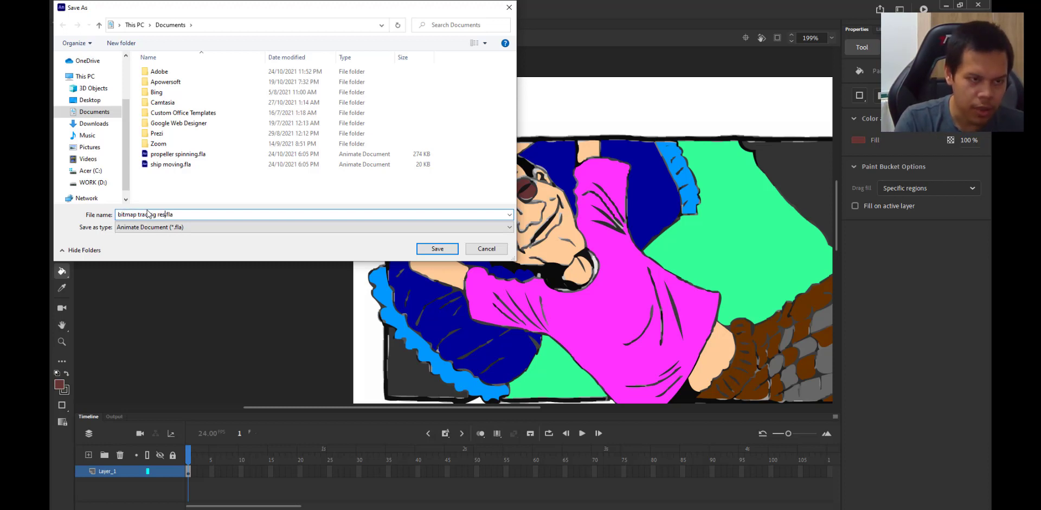
type("n")
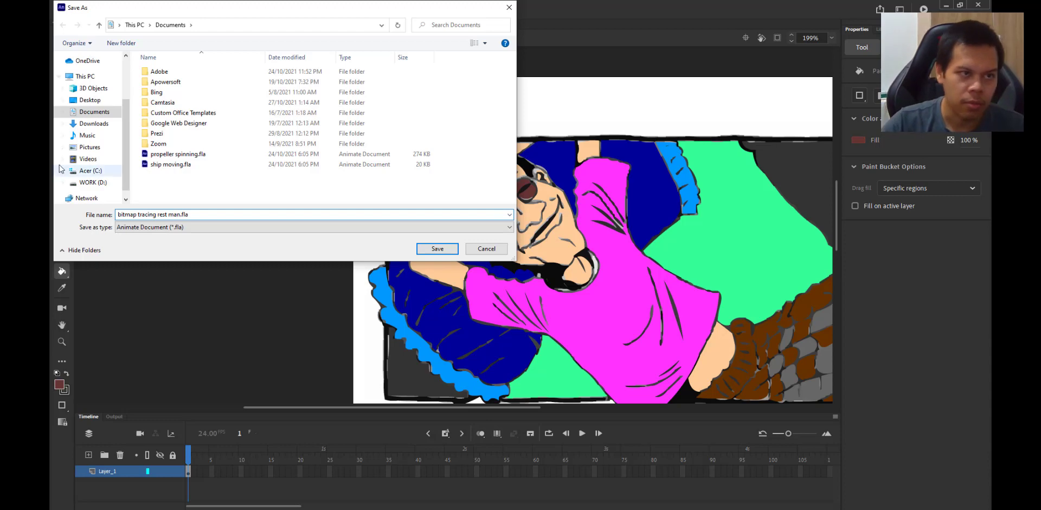
left_click(90, 100)
left_click(452, 249)
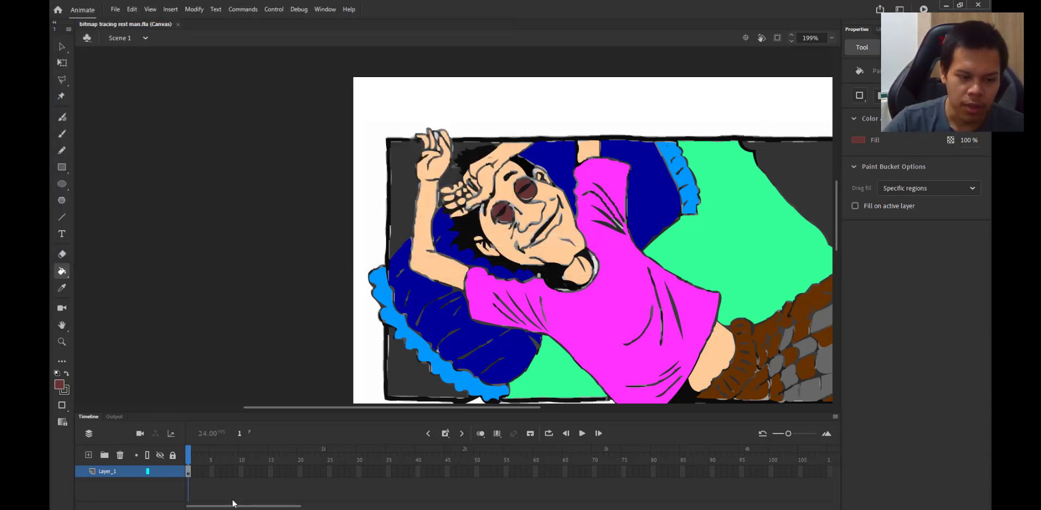
Switch to Chrome and open the "26 Oktober Hands-on Resting Man" discussion in the MPPP1223-53 course forum "Sesi hands-on pertemuan pertama"
key("alt+Tab")
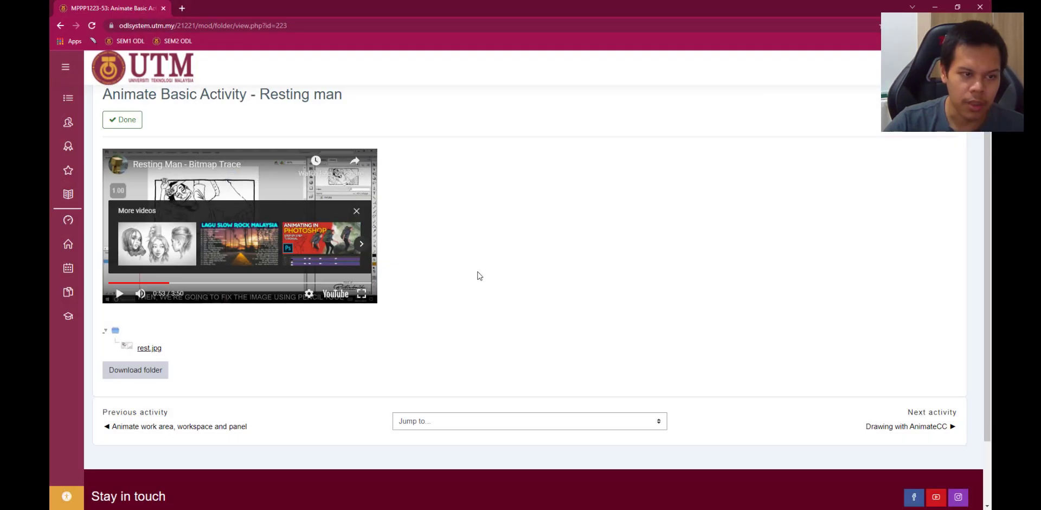
scroll(435, 260, "up", 2)
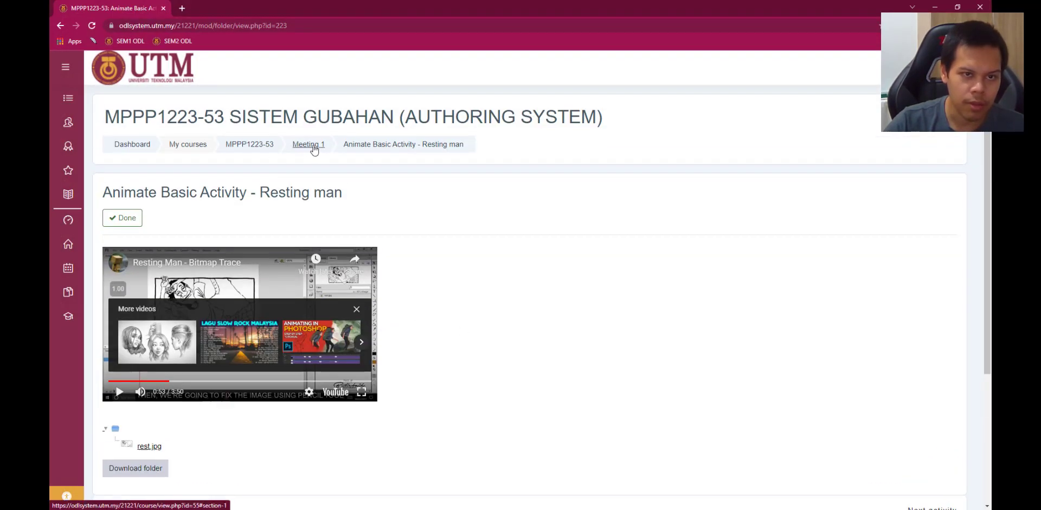
left_click(250, 148)
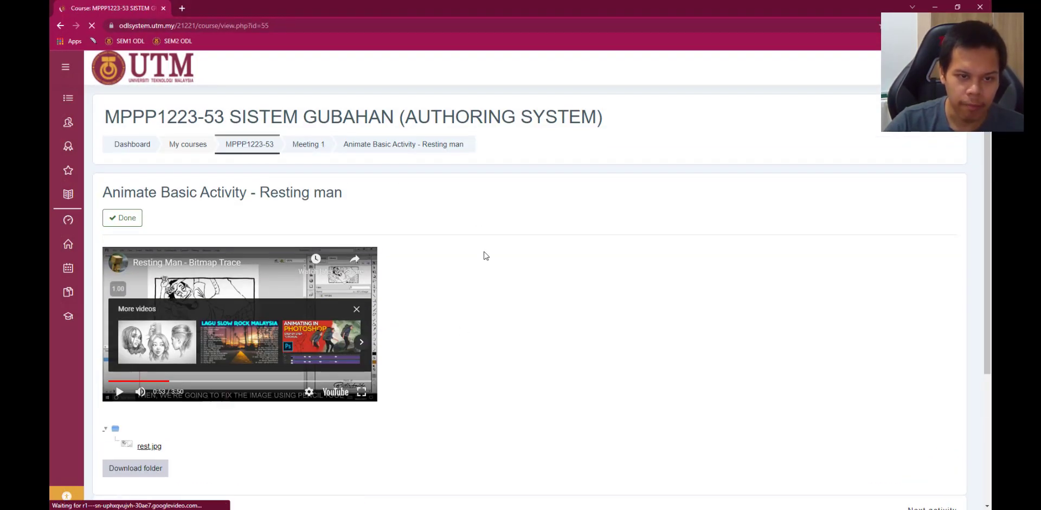
scroll(301, 337, "down", 10)
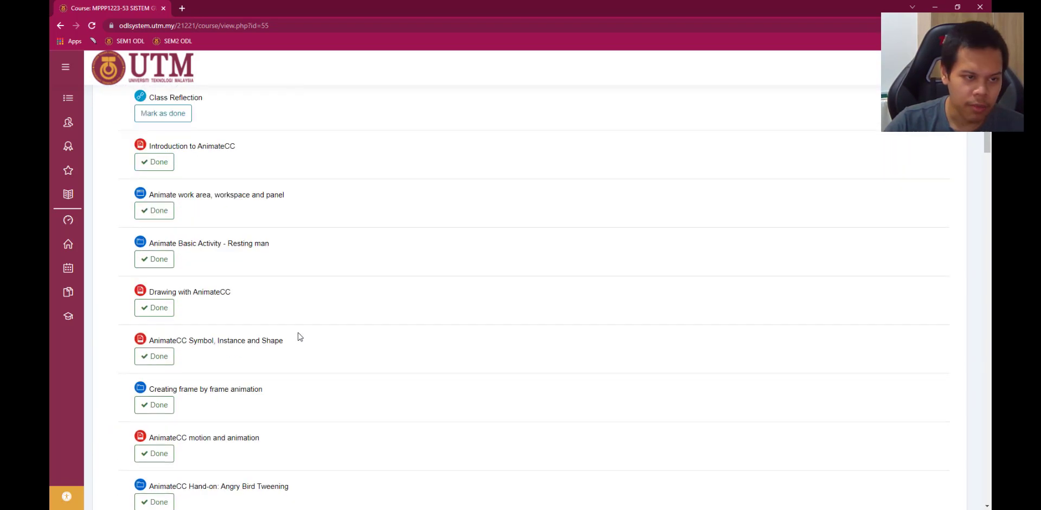
scroll(298, 335, "down", 7)
scroll(282, 314, "up", 2)
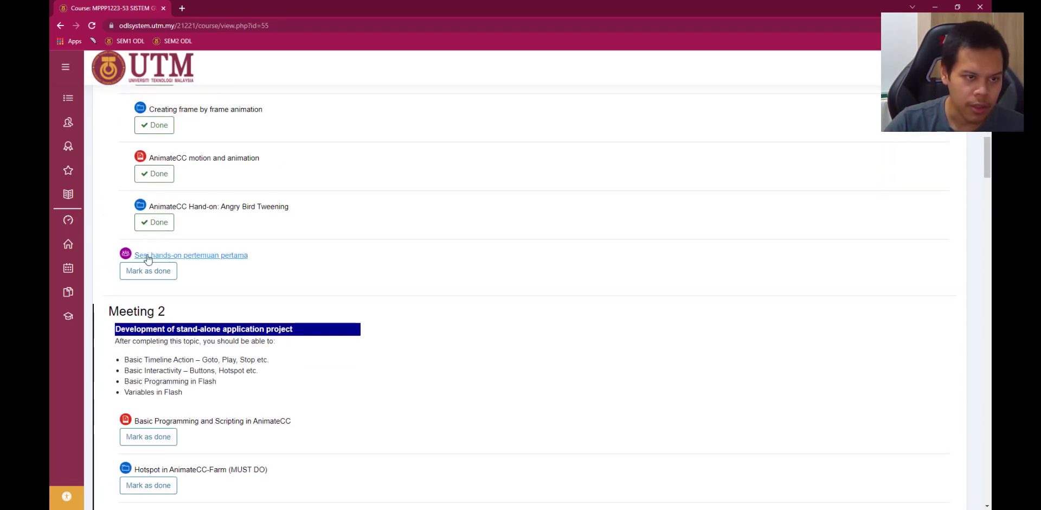
left_click(238, 260)
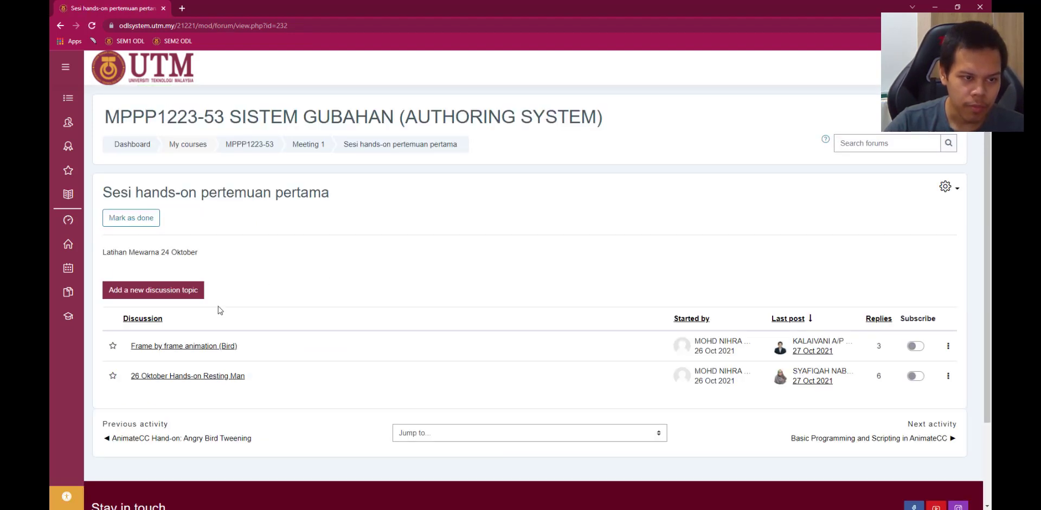
left_click(156, 380)
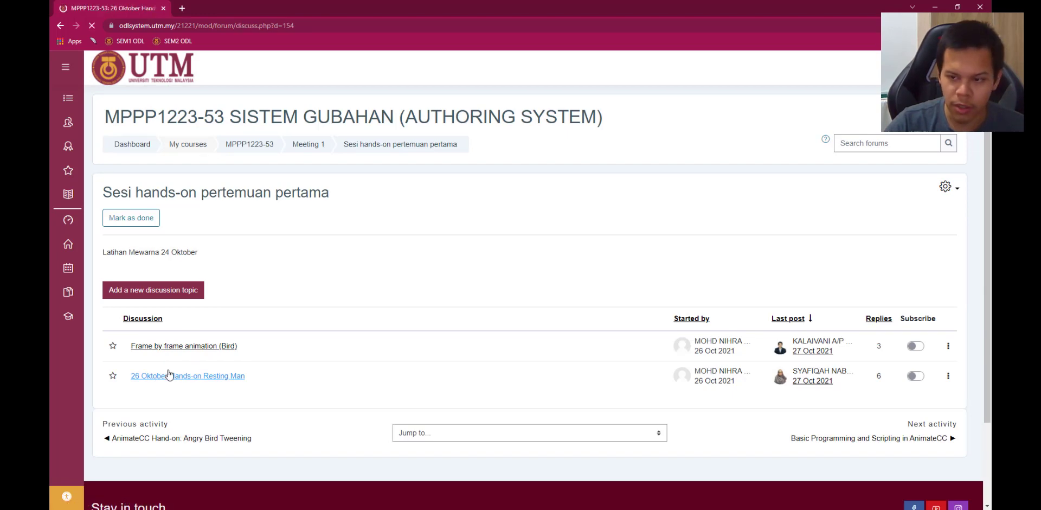
Look through the Resting Man artworks and files that classmates submitted in the discussion replies
scroll(493, 242, "down", 3)
scroll(494, 242, "down", 1)
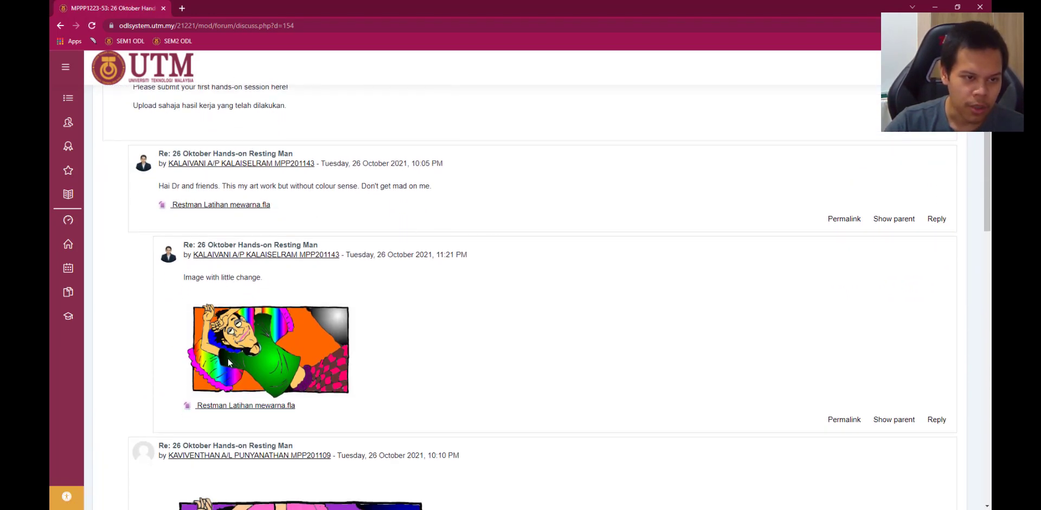
scroll(228, 363, "down", 4)
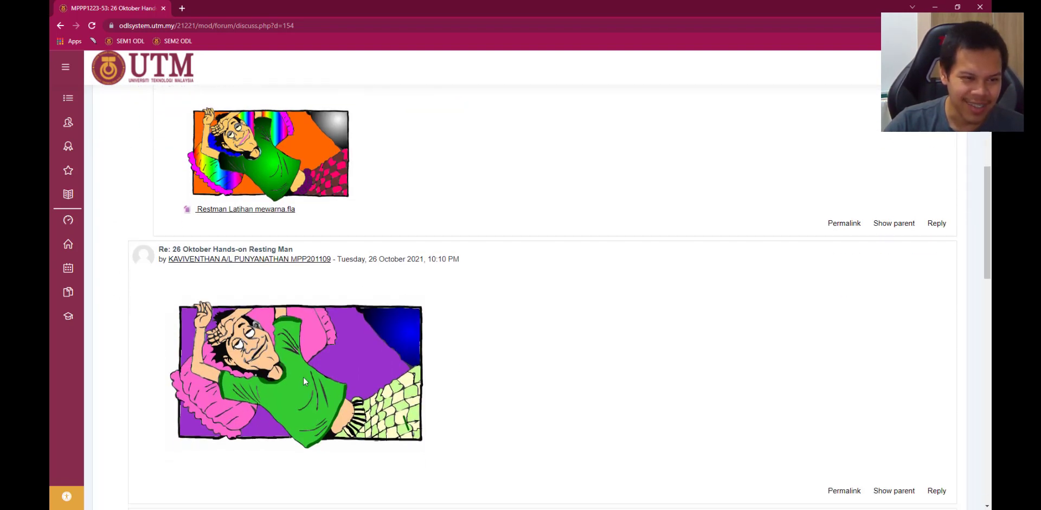
scroll(303, 381, "down", 2)
scroll(291, 314, "down", 1)
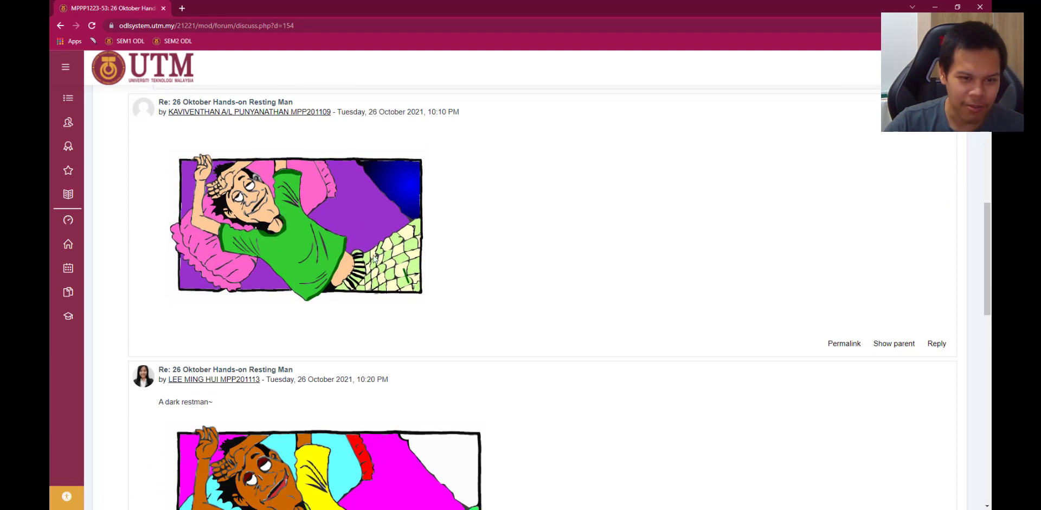
scroll(397, 253, "down", 3)
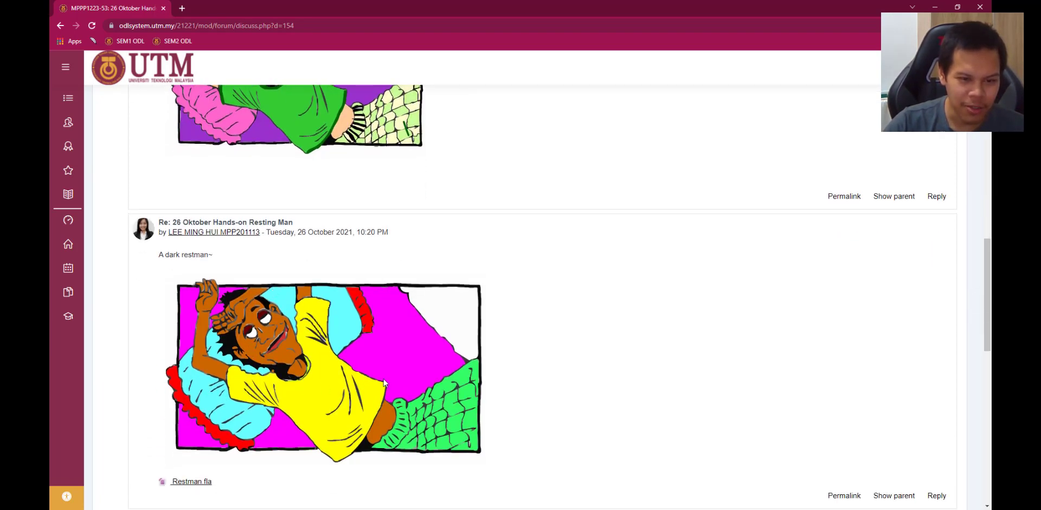
scroll(384, 382, "down", 7)
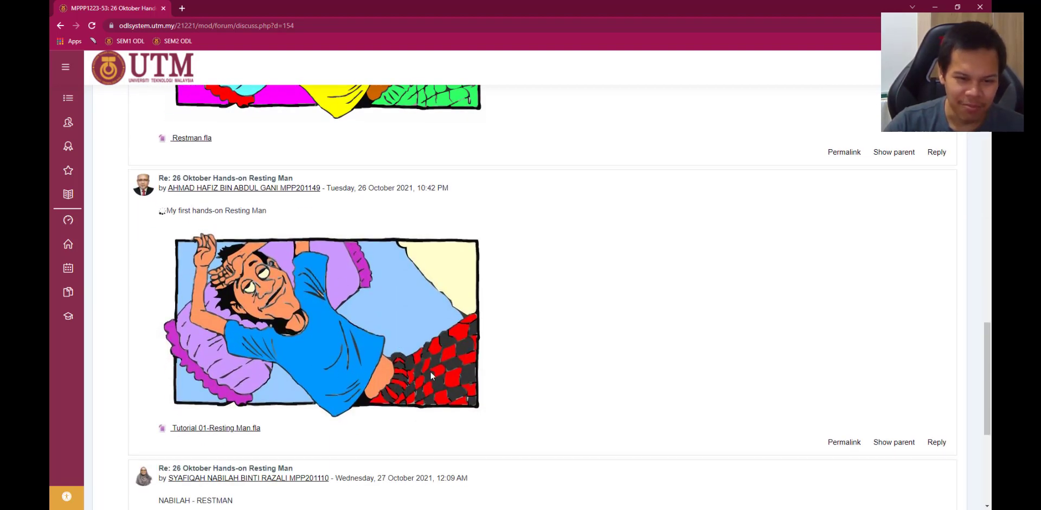
scroll(440, 388, "down", 3)
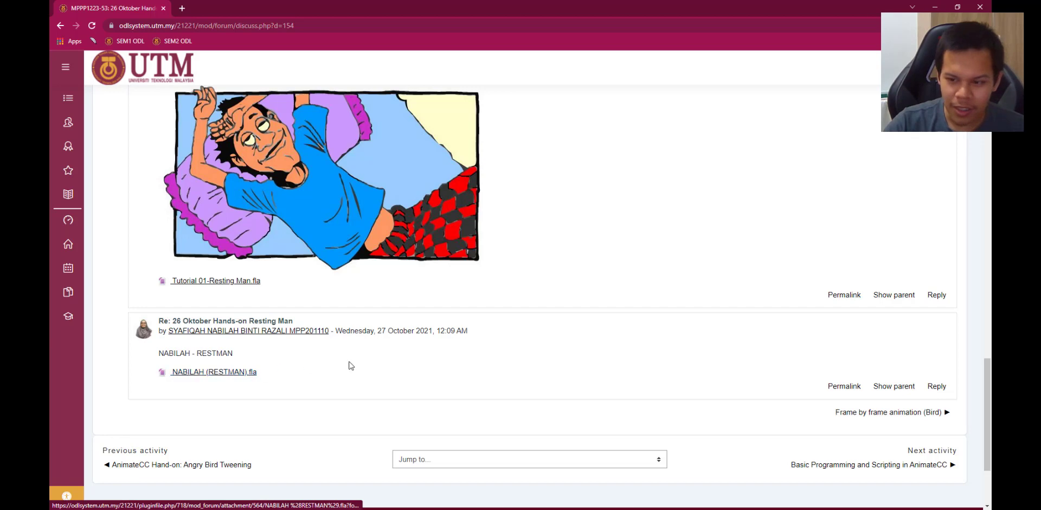
Start a reply to the discussion's opening post in the advanced form that allows attachments
scroll(725, 374, "up", 20)
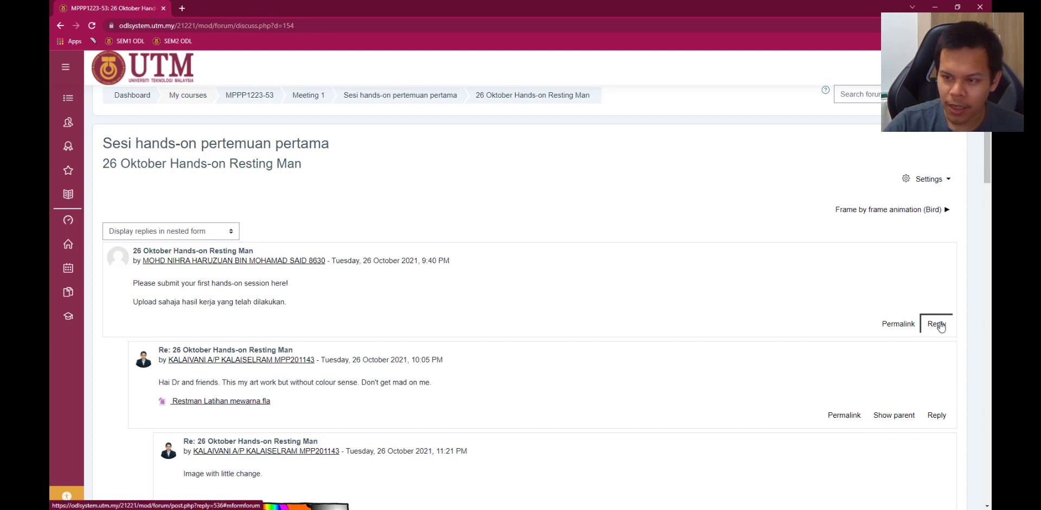
left_click(939, 325)
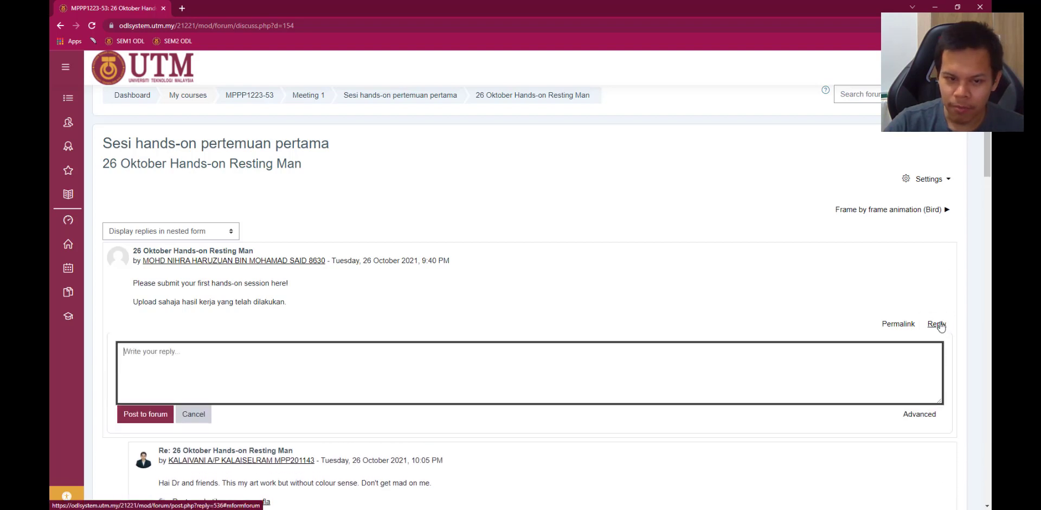
left_click(919, 415)
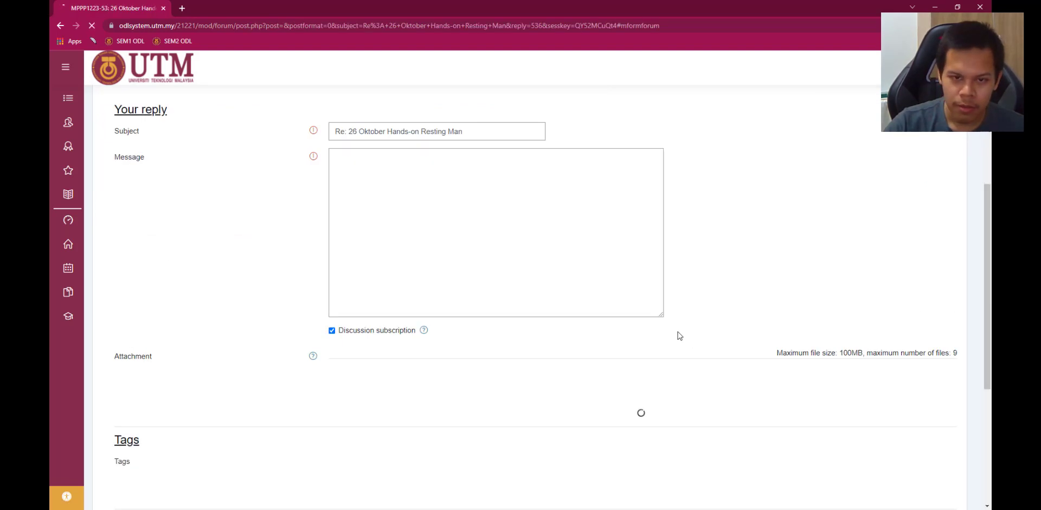
Attach the file "bitmap tracing rest man.fla" from the Desktop to the forum reply
scroll(618, 391, "down", 2)
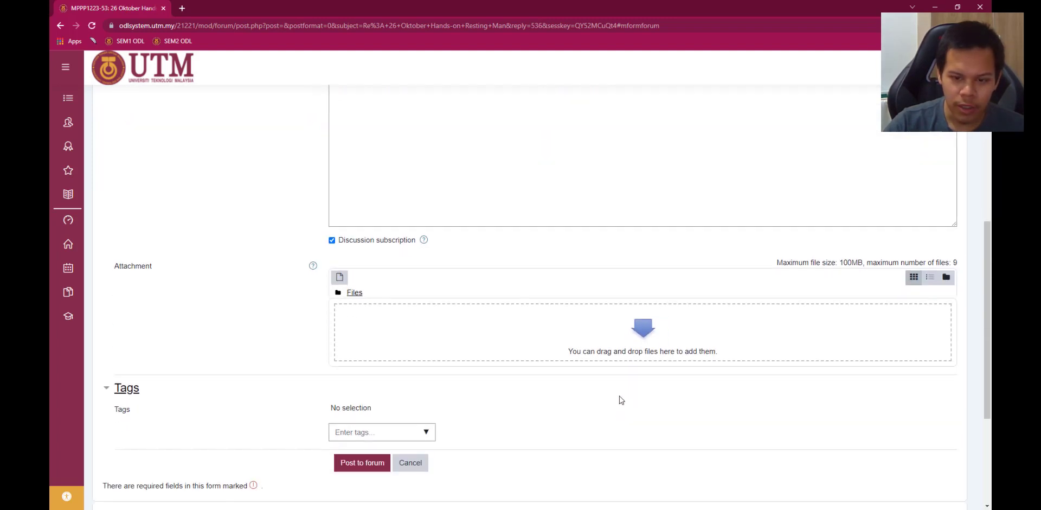
left_click(628, 332)
left_click(355, 212)
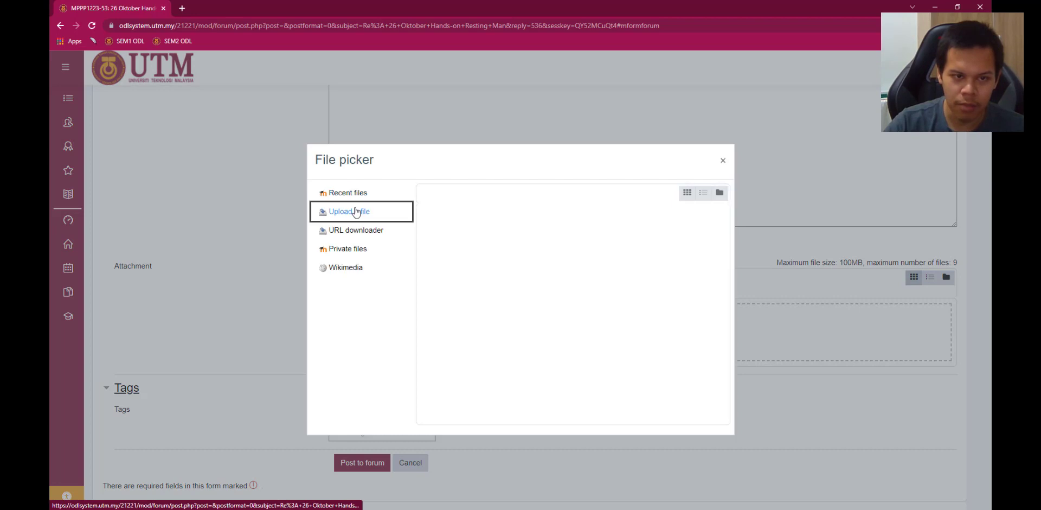
left_click(452, 244)
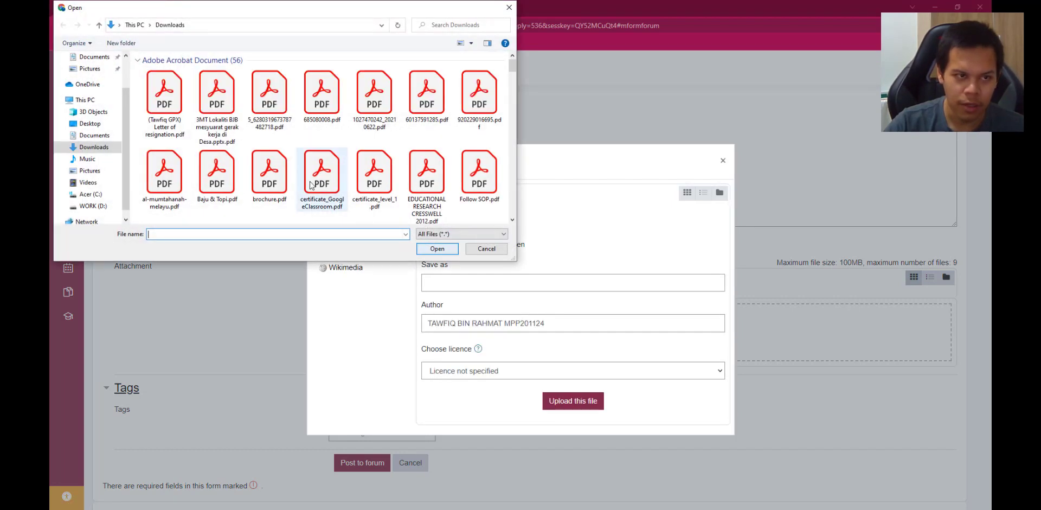
left_click(87, 99)
left_click(91, 69)
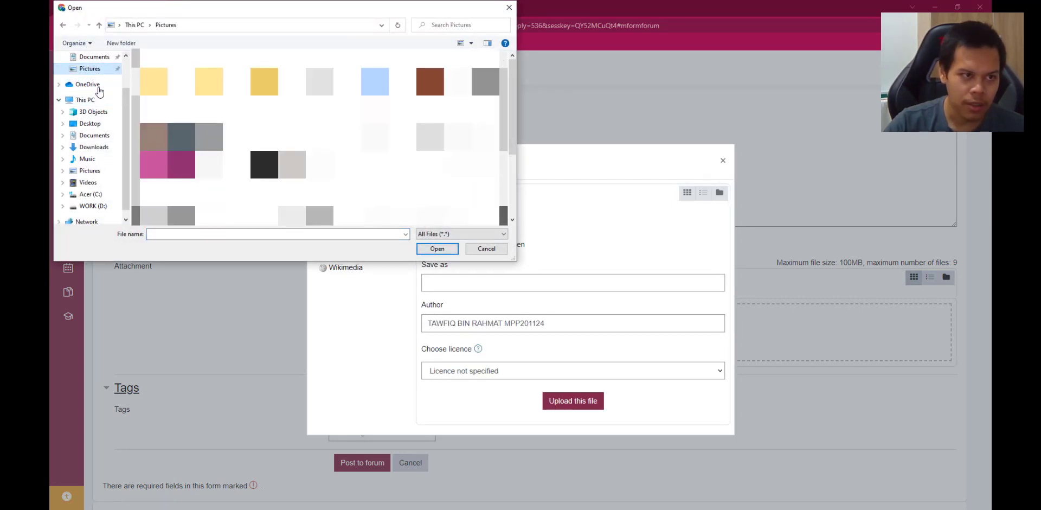
scroll(89, 146, "up", 2)
left_click(90, 77)
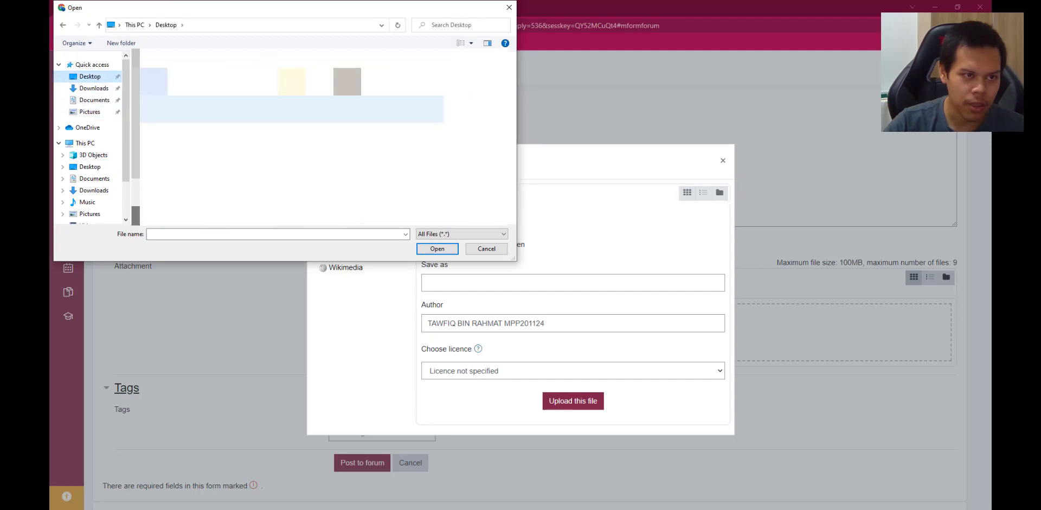
left_click(209, 137)
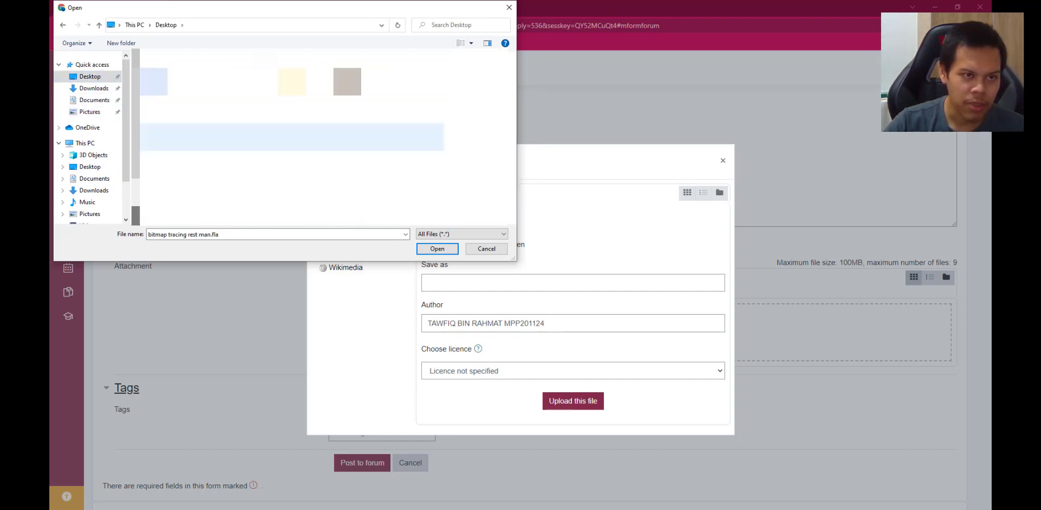
left_click(437, 248)
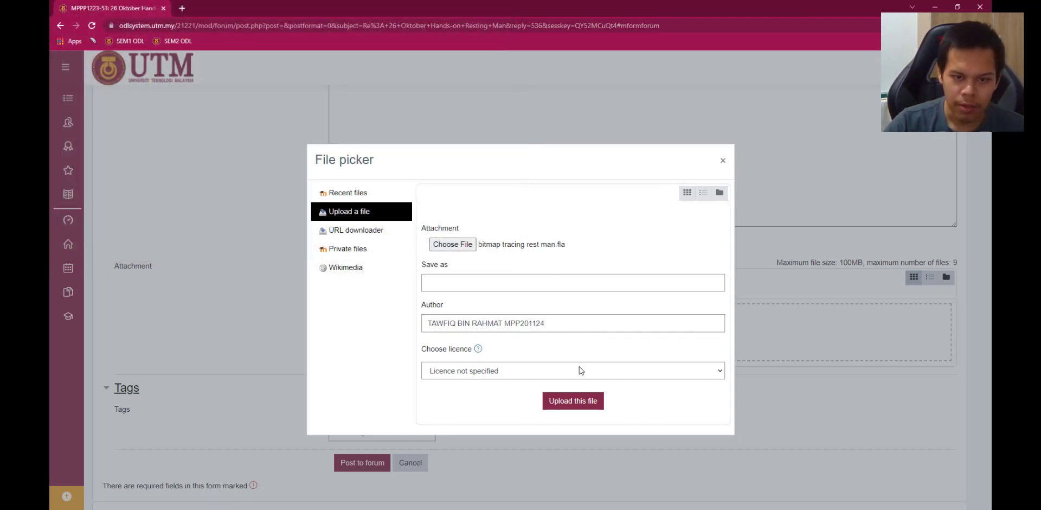
left_click(579, 400)
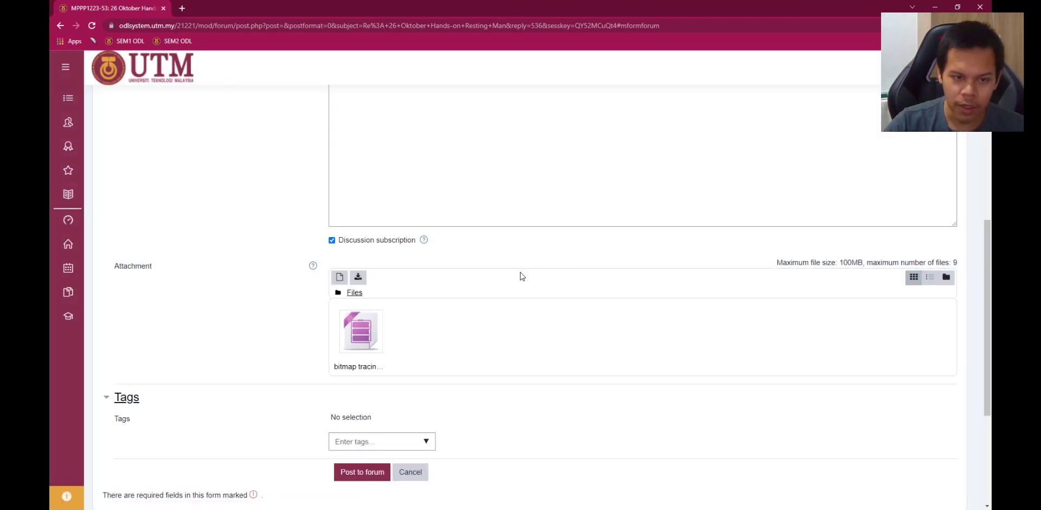
Write "my bitmap tracing" as the reply's message and post it to the forum
scroll(534, 349, "down", 1)
scroll(391, 216, "up", 3)
left_click(391, 216)
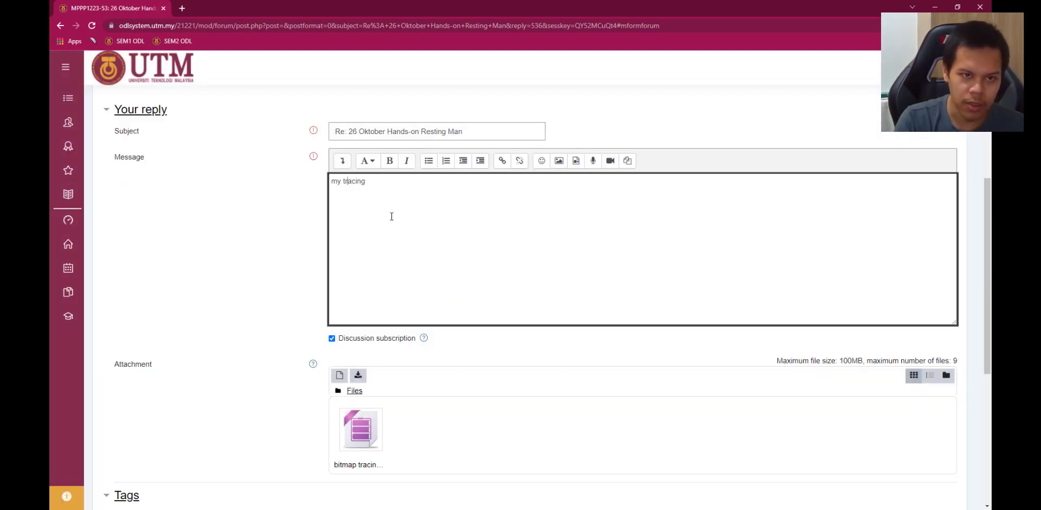
type("bitmap")
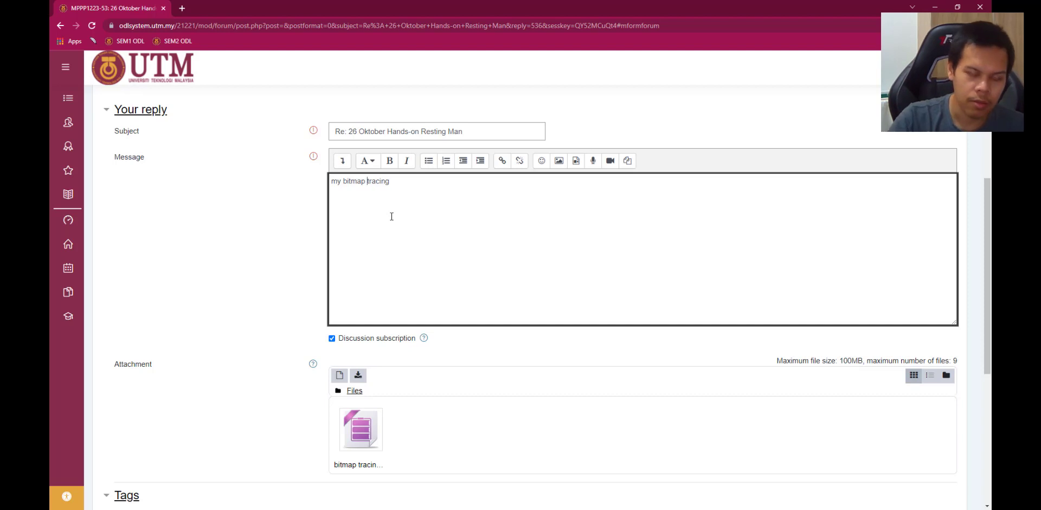
scroll(396, 228, "down", 4)
left_click(363, 374)
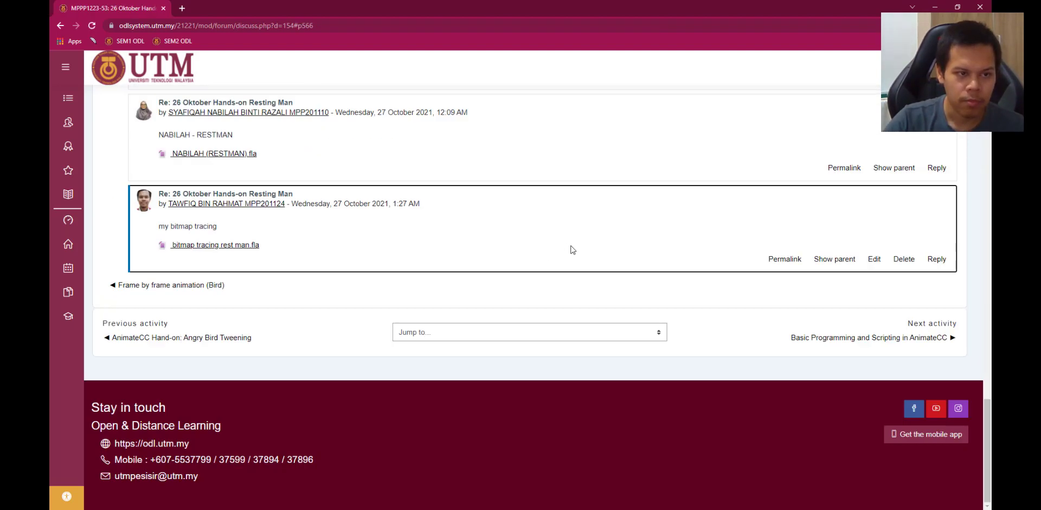
Open the posted "my bitmap tracing" reply for editing and start a new line below its message text
scroll(572, 249, "up", 5)
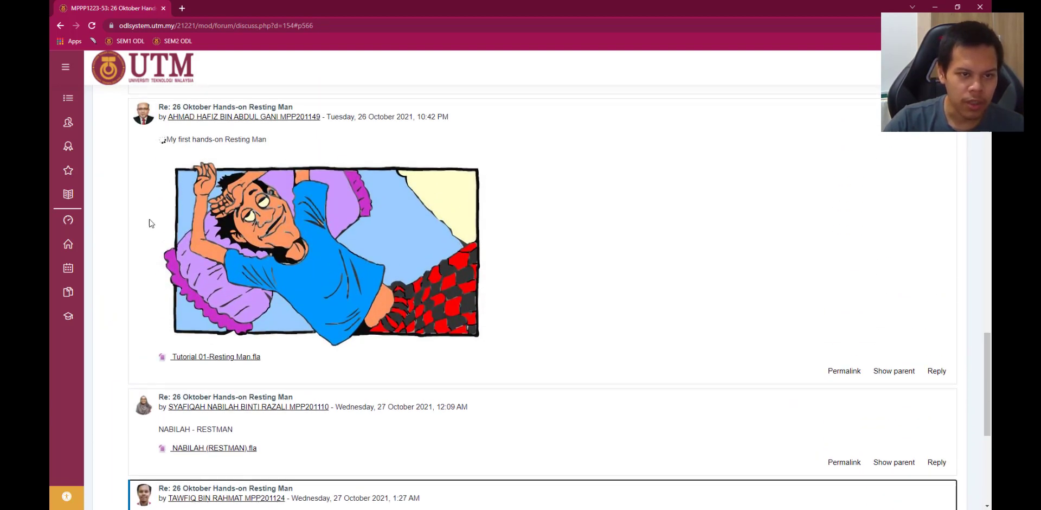
scroll(431, 274, "down", 4)
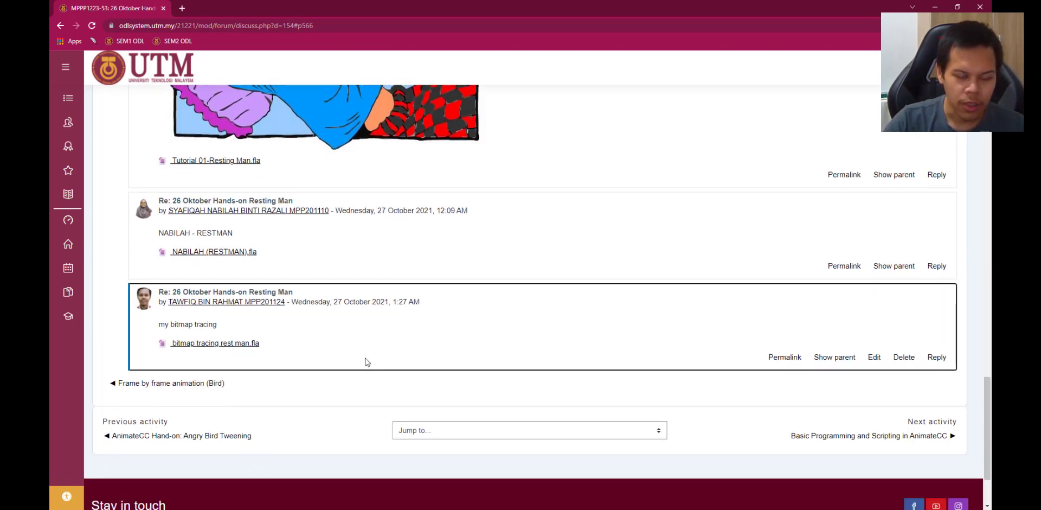
left_click(874, 357)
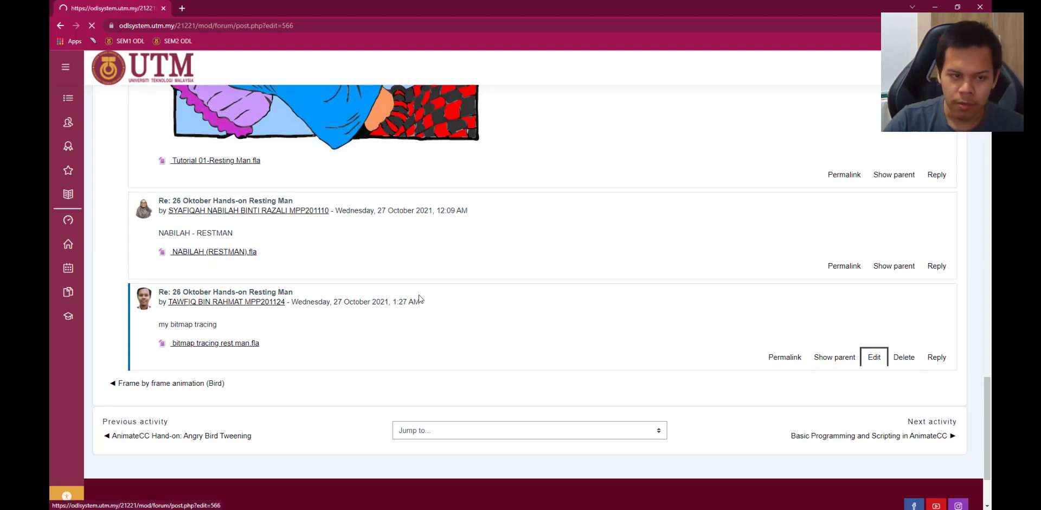
scroll(416, 302, "down", 1)
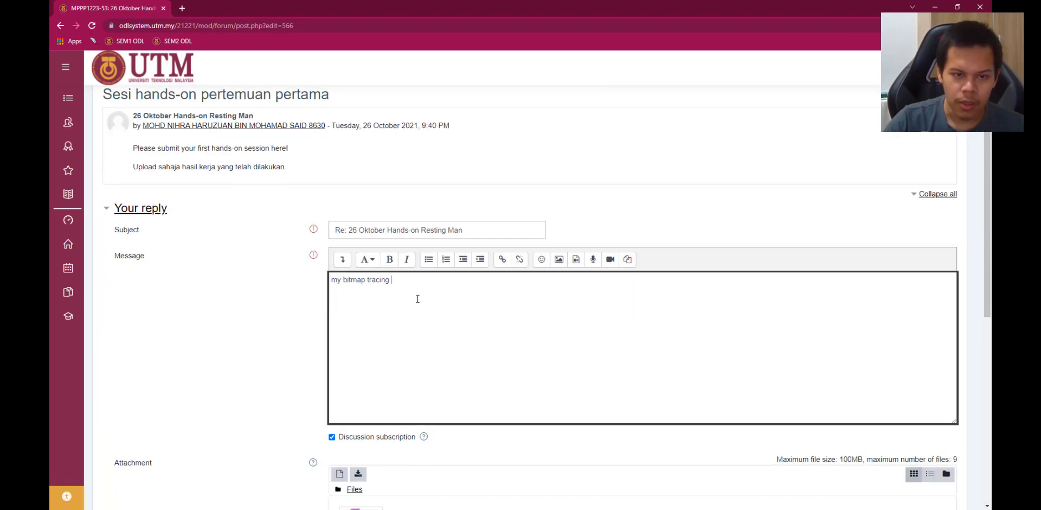
left_click(417, 298)
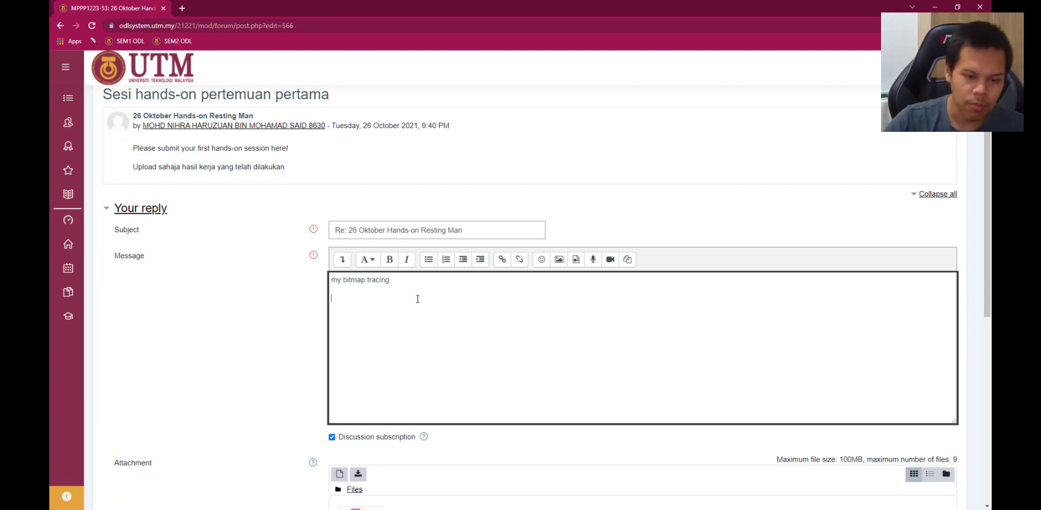
Switch to Animate and capture a screen snip of the entire coloured Resting Man artwork
key("alt+Tab")
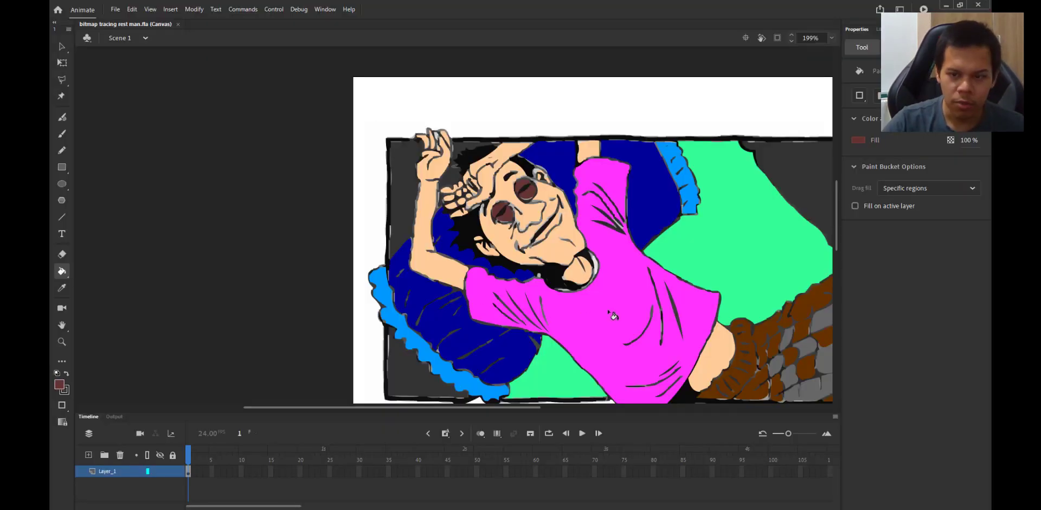
scroll(621, 276, "down", 3)
scroll(620, 261, "up", 3)
scroll(619, 260, "down", 3)
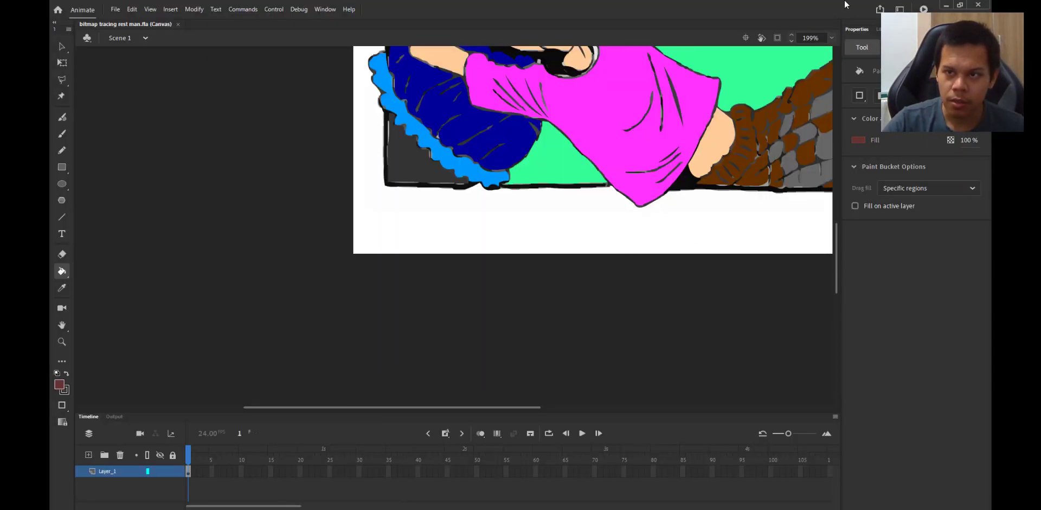
left_click(832, 38)
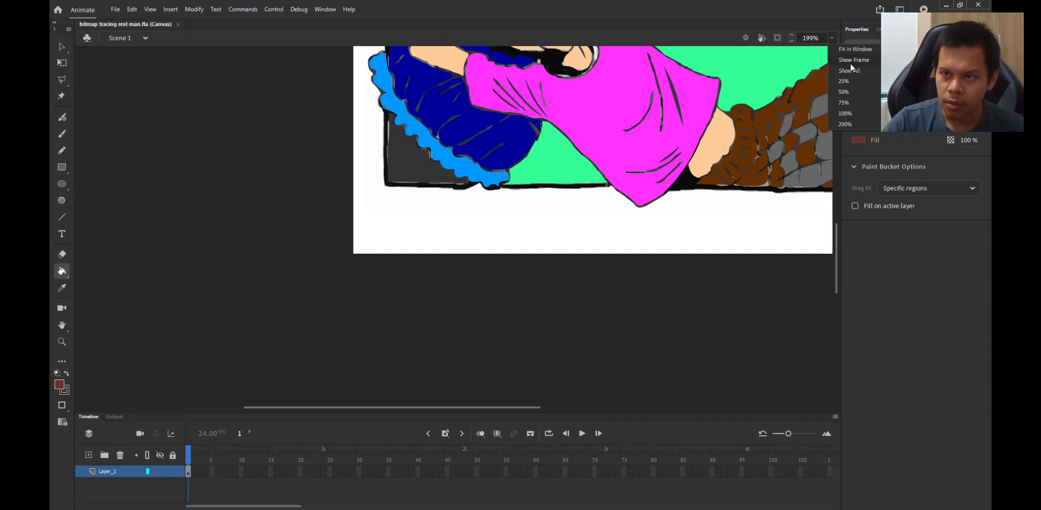
left_click(850, 63)
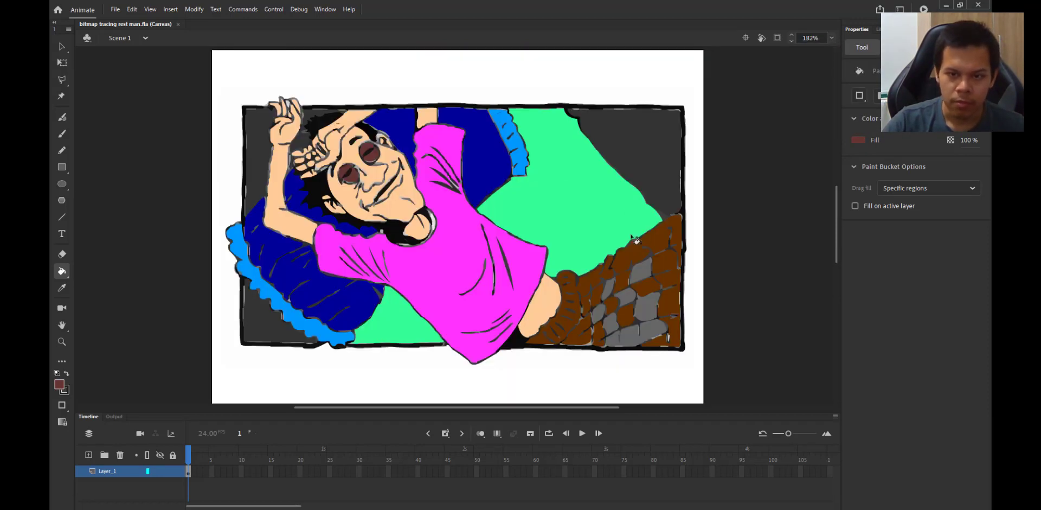
key("super+shift+s")
left_click_drag(224, 71, 694, 380)
Switch back to Chrome, paste the artwork snip below the message text and save the changes to the reply
key("alt+Tab")
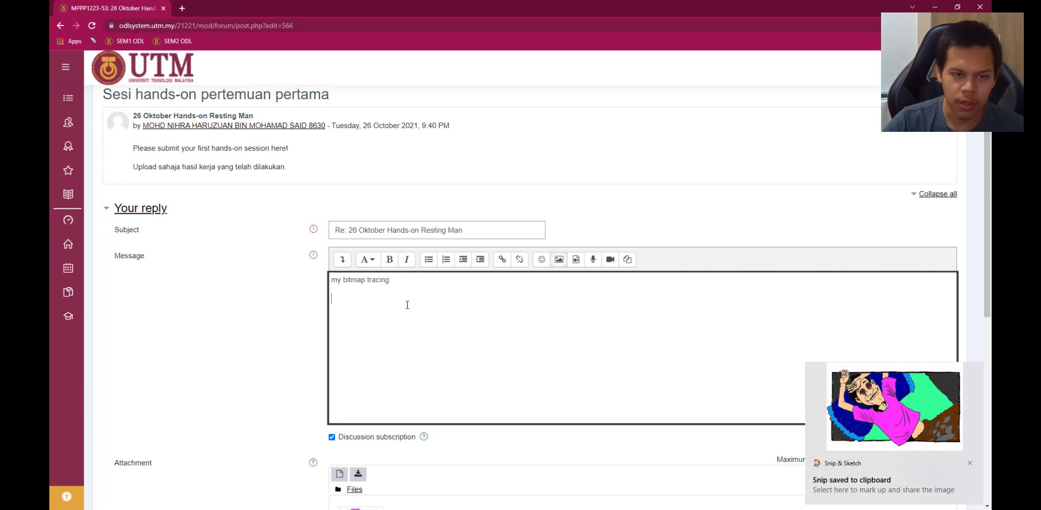
key("ctrl+v")
scroll(551, 330, "down", 5)
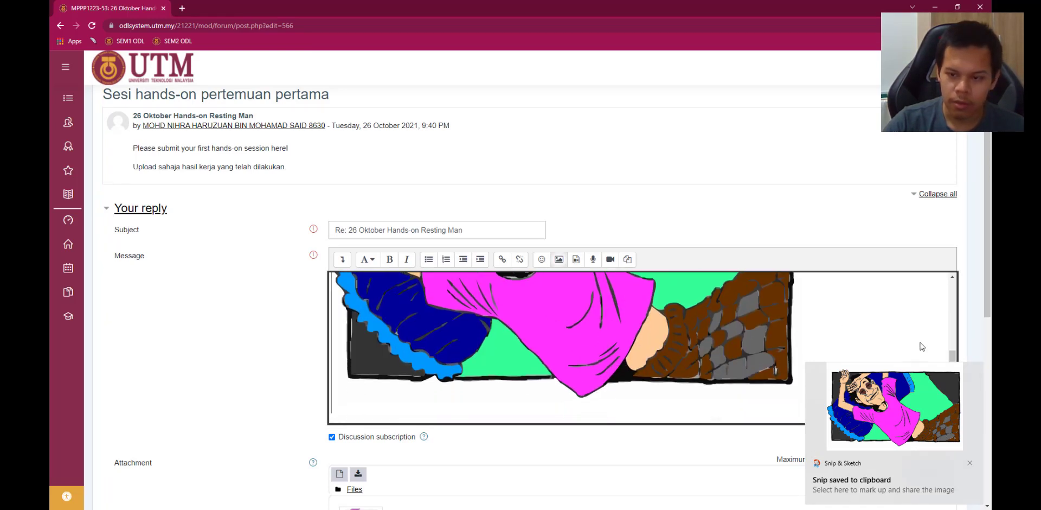
scroll(522, 384, "down", 5)
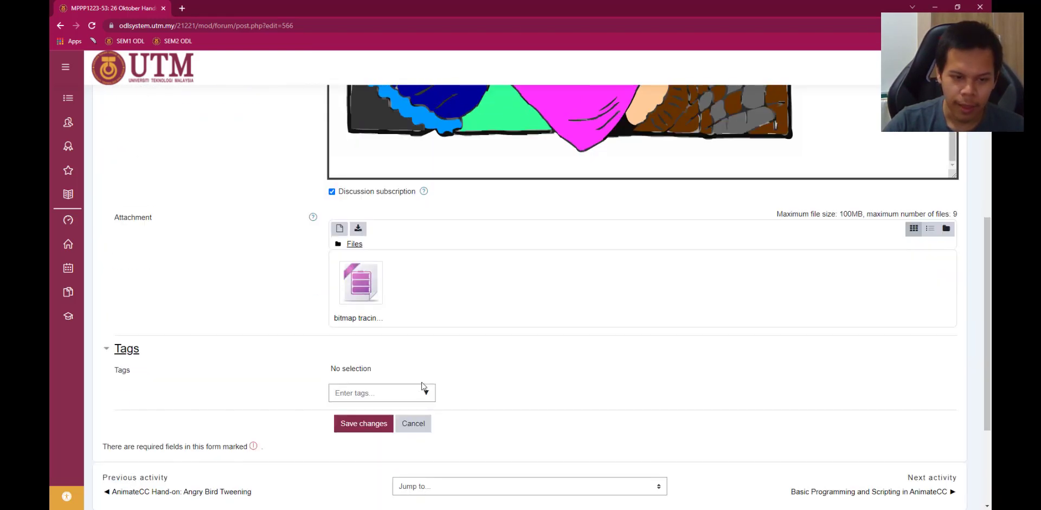
left_click(369, 423)
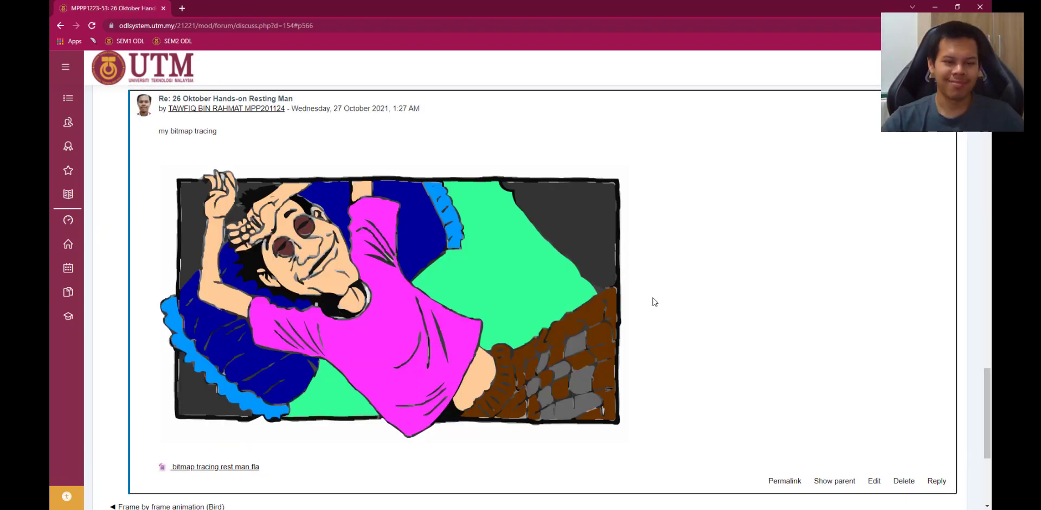
Review the updated reply and compare it with classmates' Resting Man submissions up to the discussion's opening post
scroll(654, 302, "down", 2)
scroll(654, 302, "up", 2)
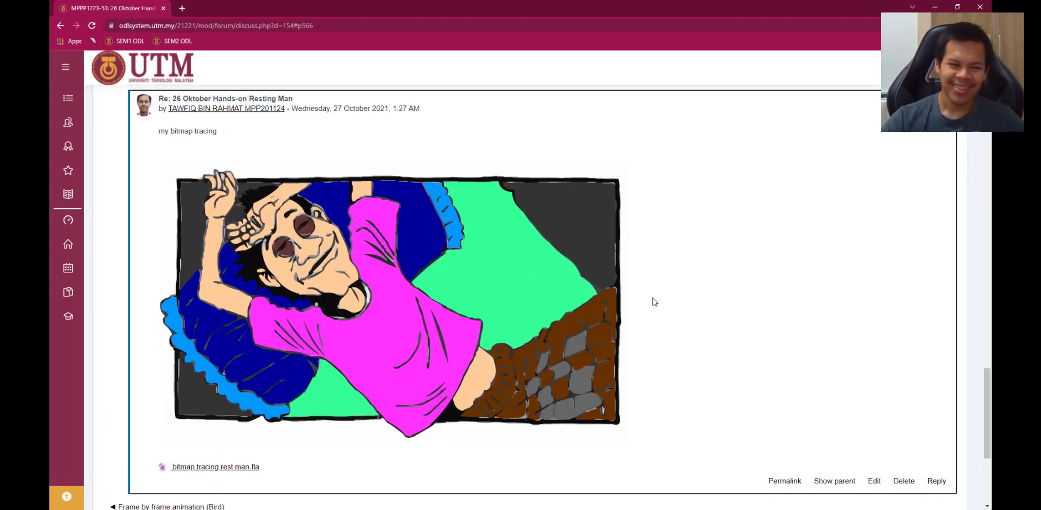
scroll(654, 302, "up", 2)
scroll(655, 302, "up", 5)
scroll(654, 302, "up", 1)
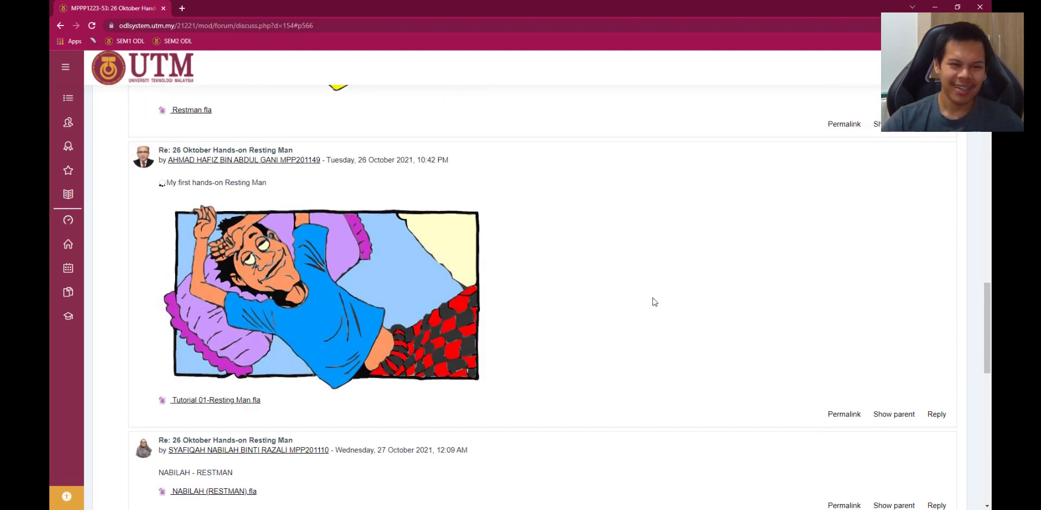
scroll(654, 302, "down", 5)
scroll(654, 302, "down", 3)
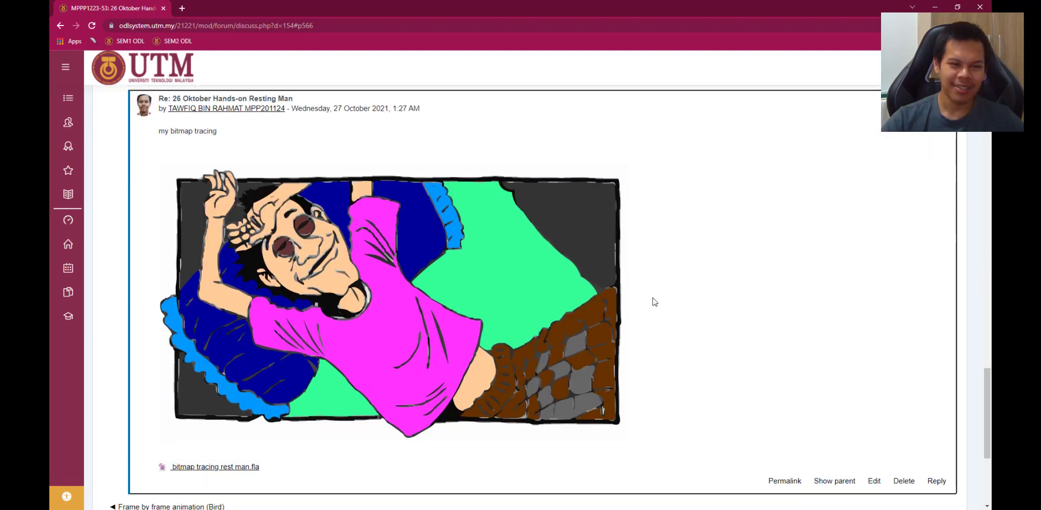
scroll(654, 302, "up", 20)
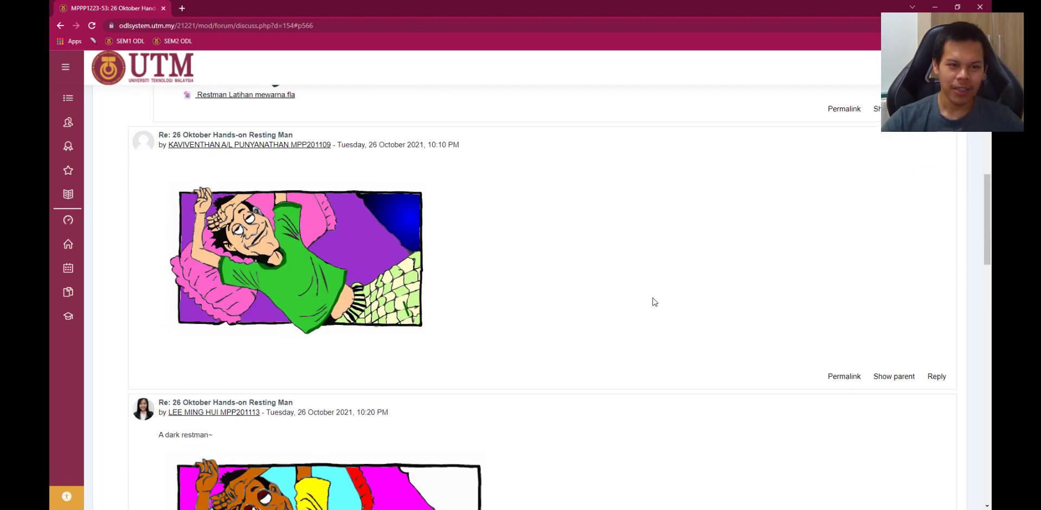
scroll(655, 302, "up", 8)
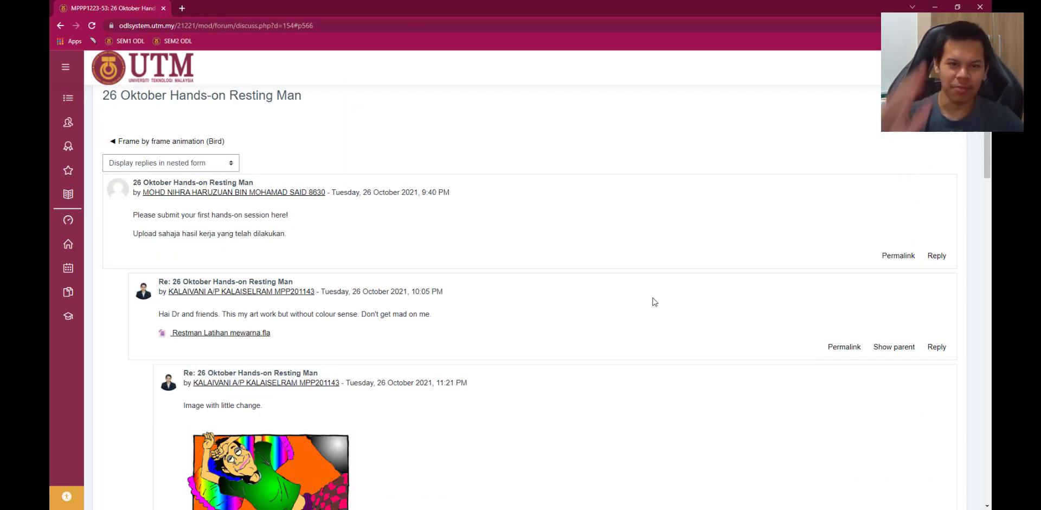